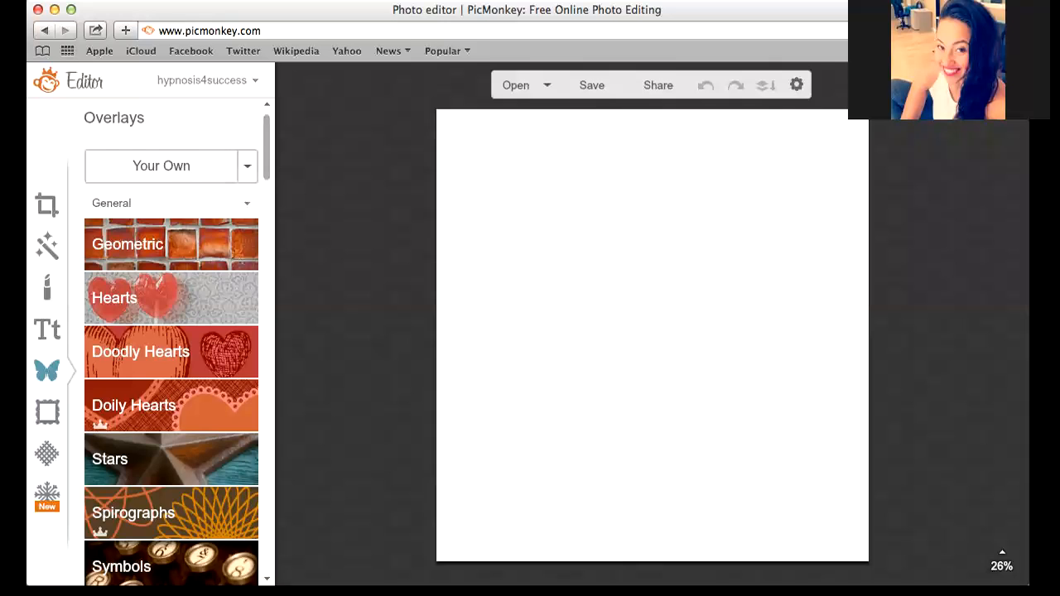
key(super+l)
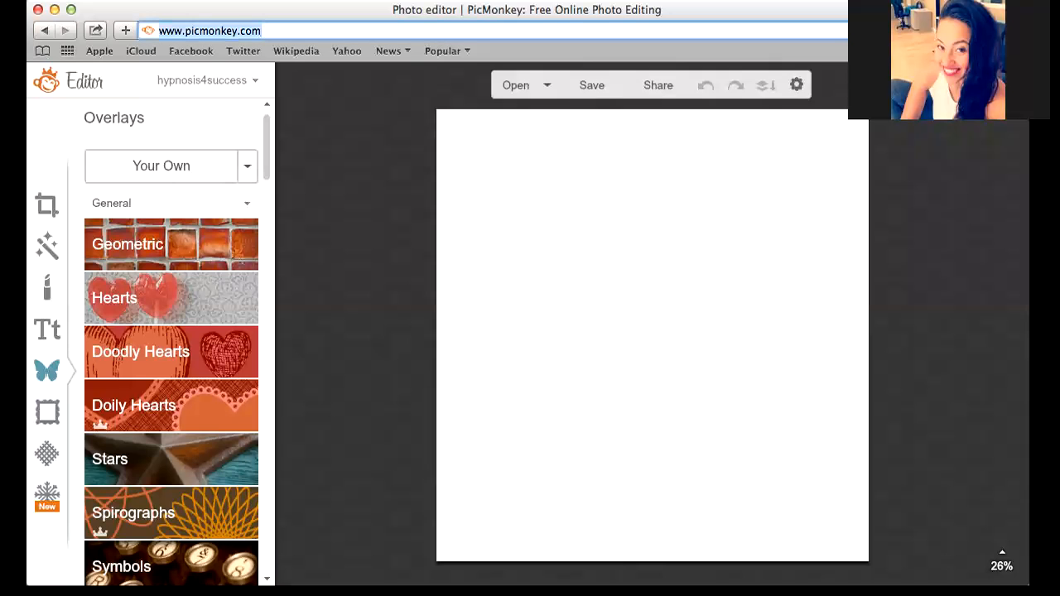
key(Return)
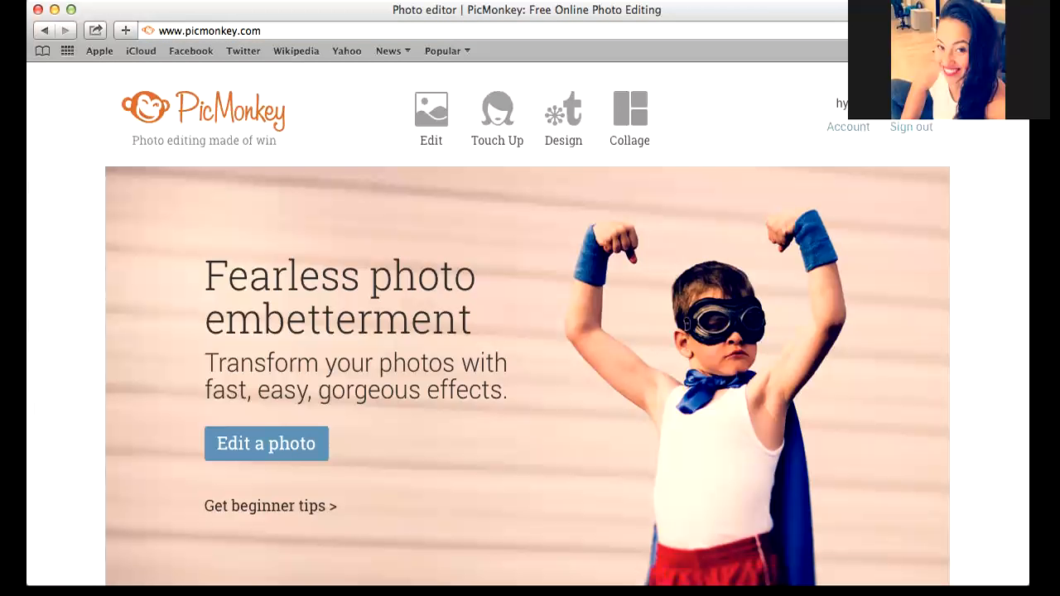
mouse_move(563, 117)
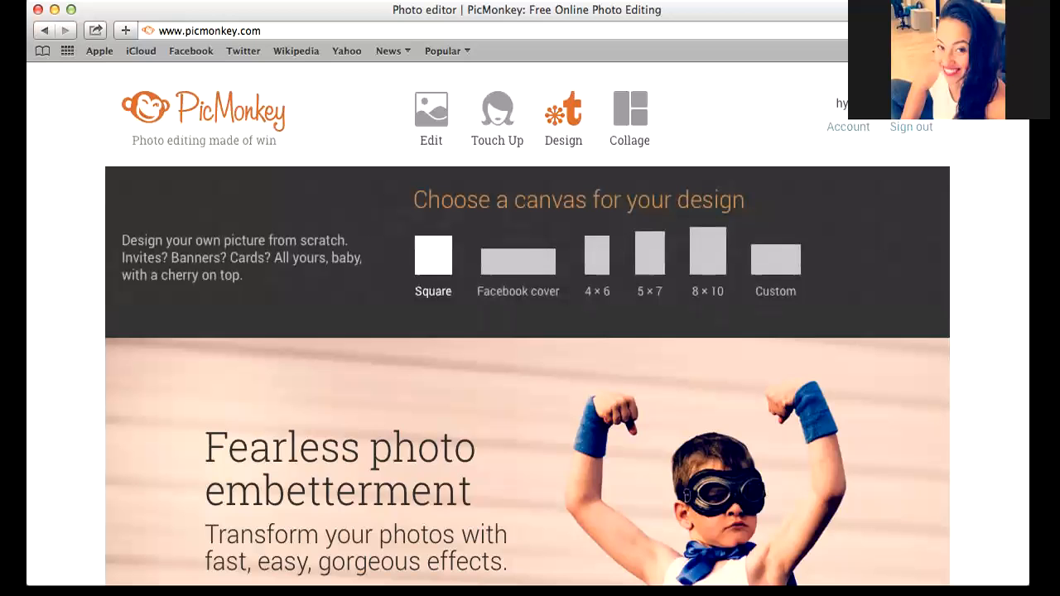
click(433, 255)
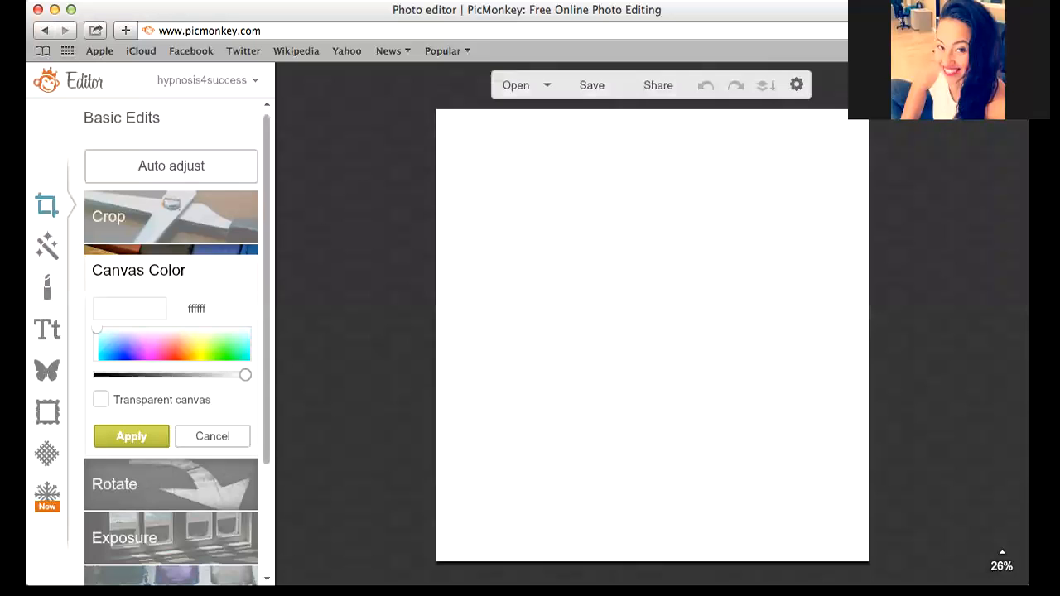
click(213, 424)
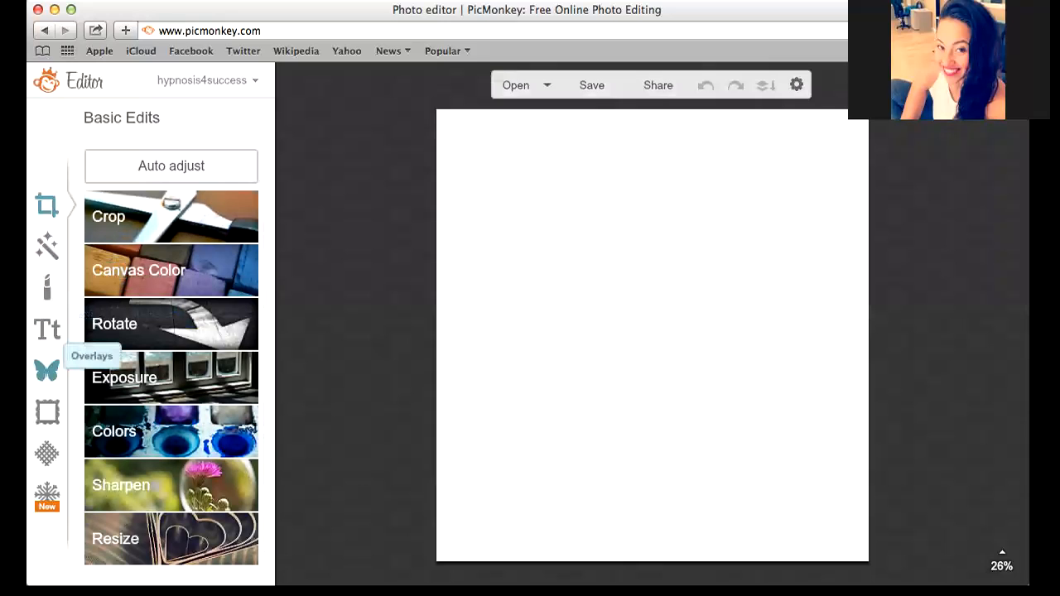
Step: Add the solid scalloped circle from the Basic set of the Labels overlays to the canvas
click(48, 371)
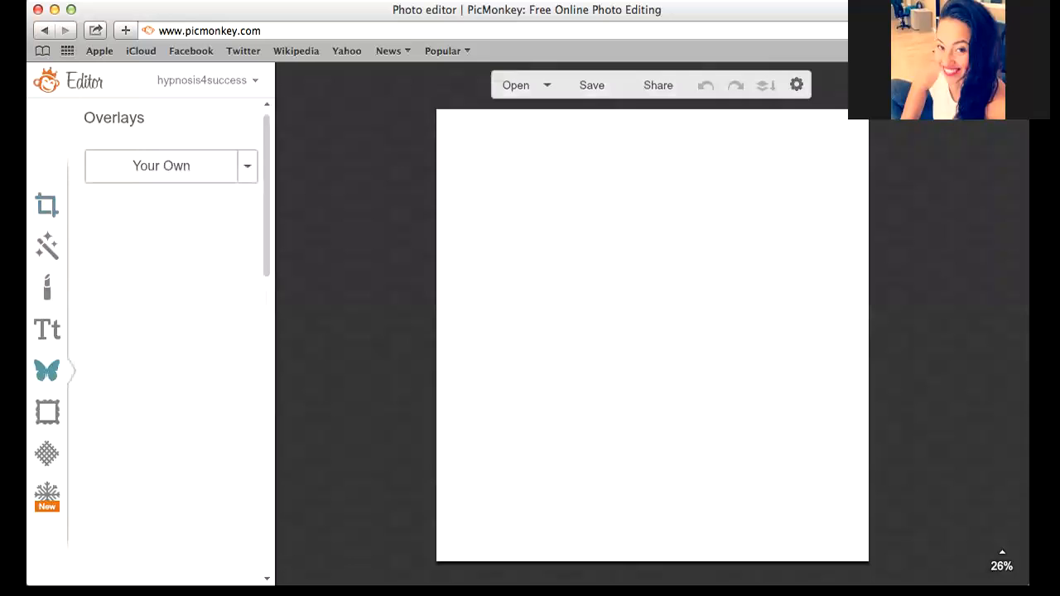
scroll(171, 343, down, 5)
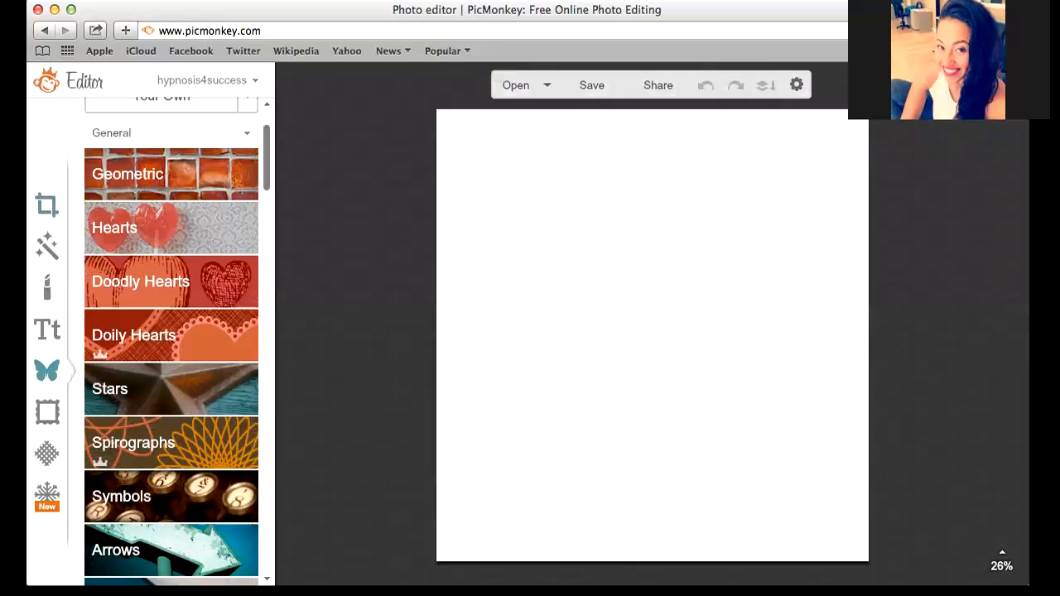
scroll(172, 342, down, 8)
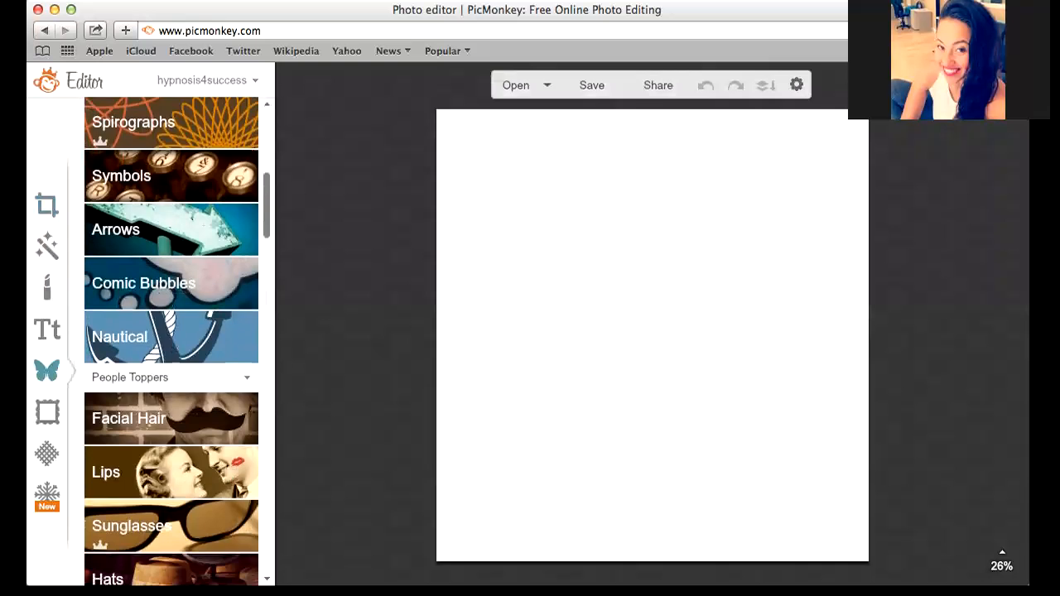
scroll(171, 343, down, 14)
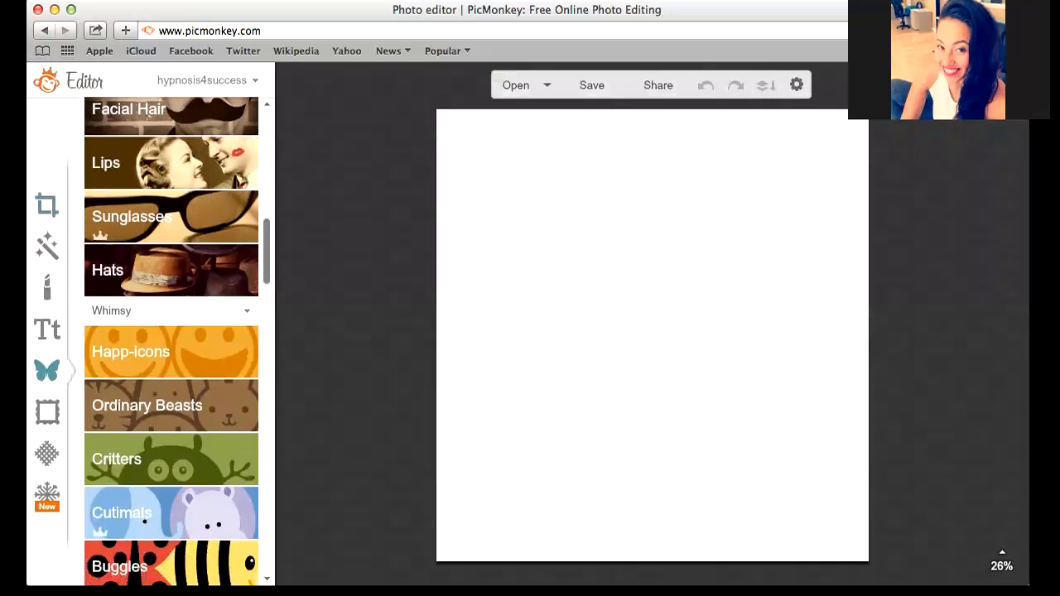
scroll(171, 341, down, 12)
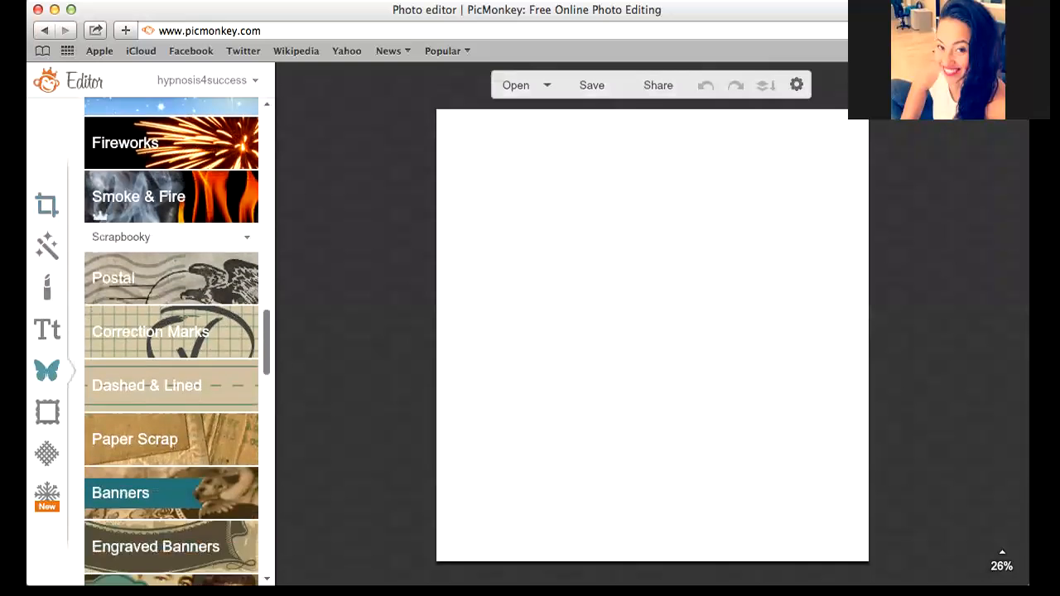
scroll(171, 356, down, 2)
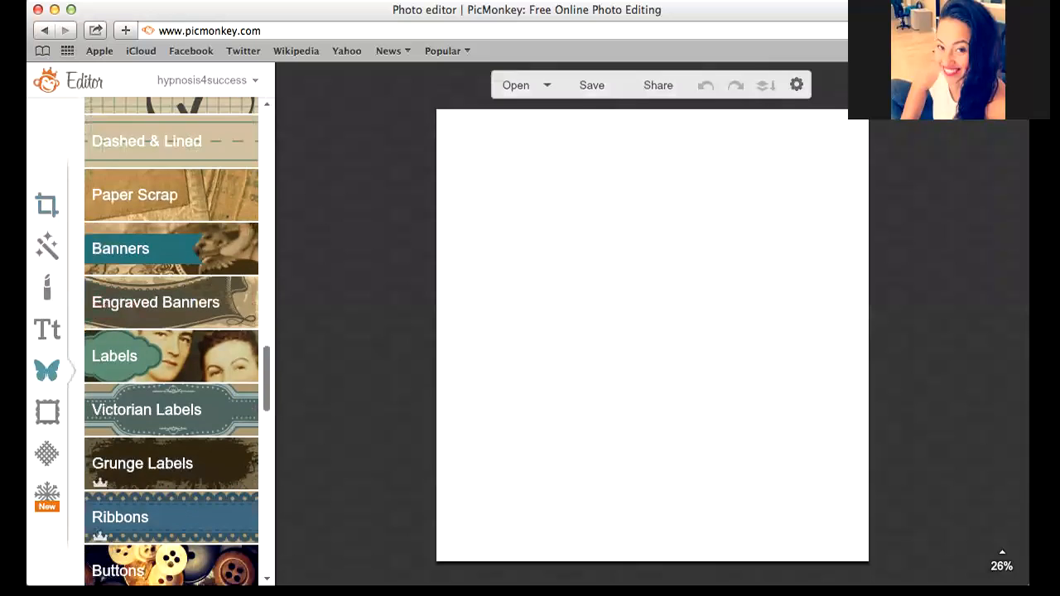
click(172, 356)
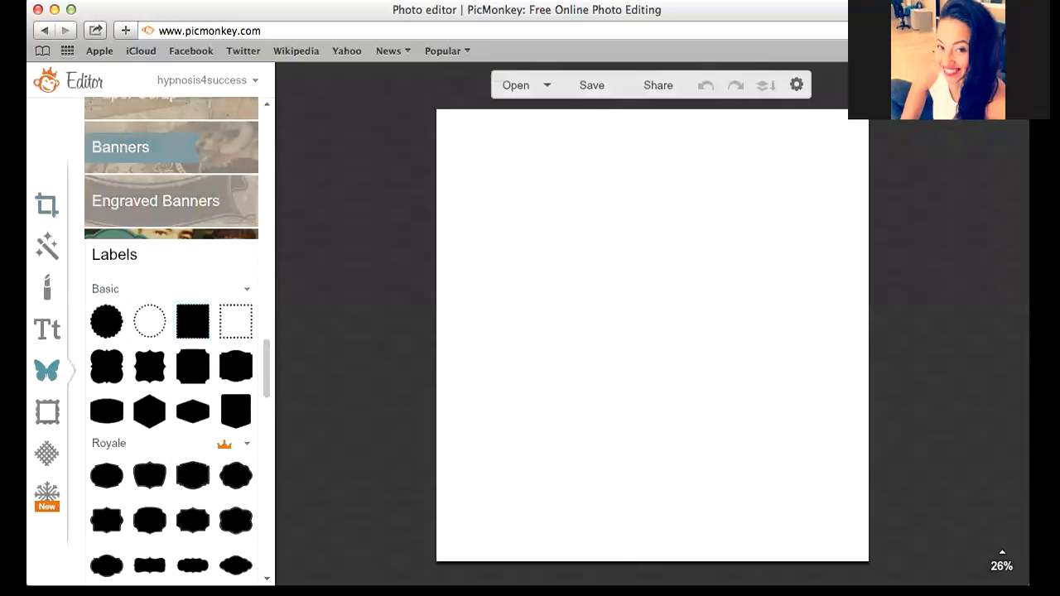
click(106, 321)
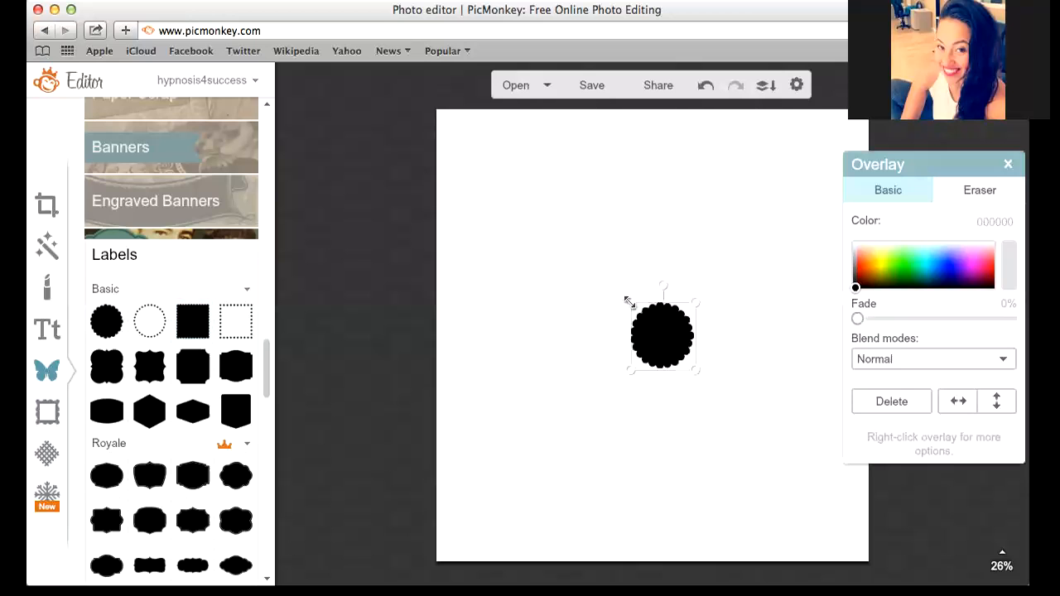
Step: Enlarge the scalloped circle to more than half the canvas width and center it in the canvas's upper part
drag(629, 300, 490, 141)
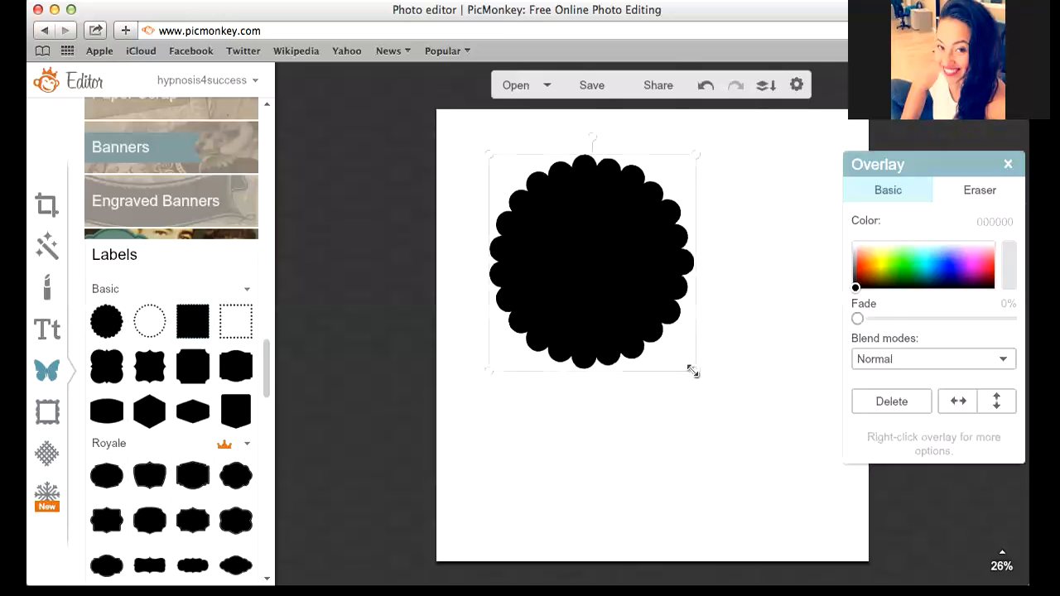
drag(693, 372, 793, 433)
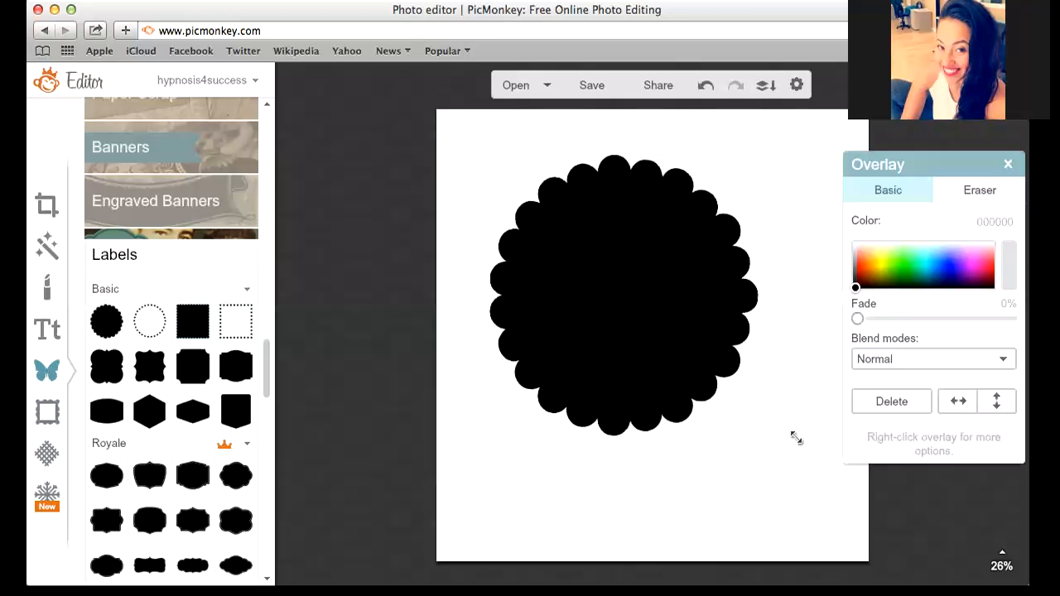
drag(702, 372, 713, 315)
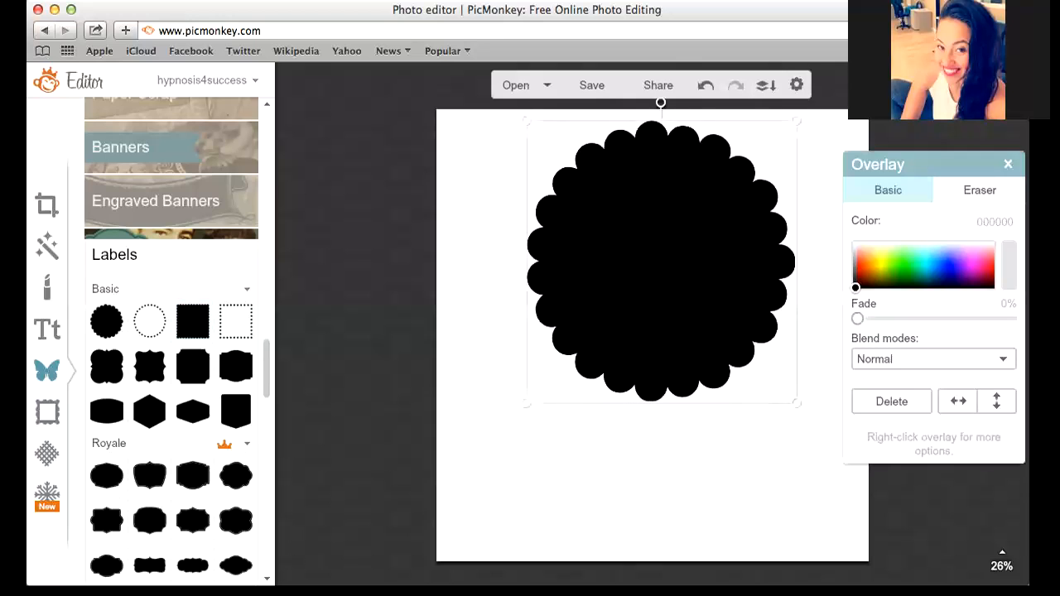
Step: Color the scalloped circle orange (ff5c09) and nudge it slightly up and to the left
click(973, 263)
drag(972, 262, 865, 265)
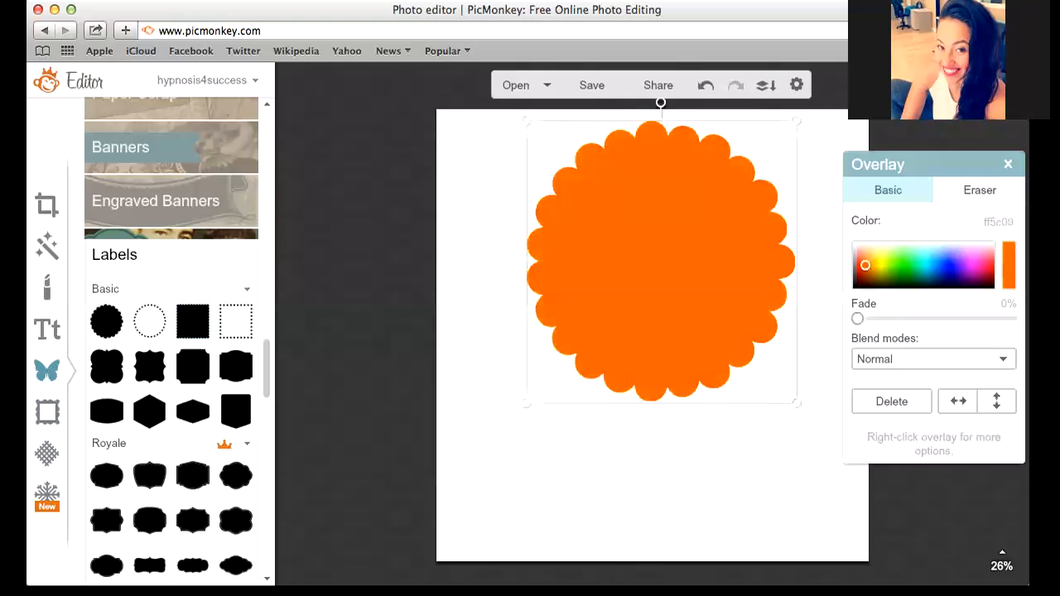
drag(720, 281, 713, 277)
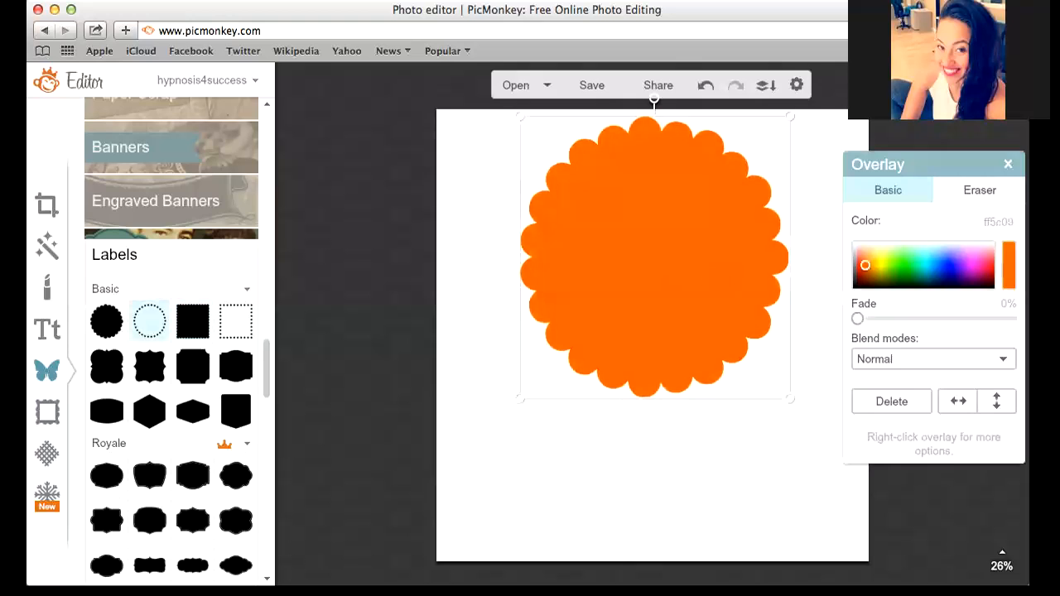
Step: Add the dotted circle label in black, enlarge it, and center it just inside the orange circle's scalloped edge
click(149, 321)
drag(660, 305, 634, 157)
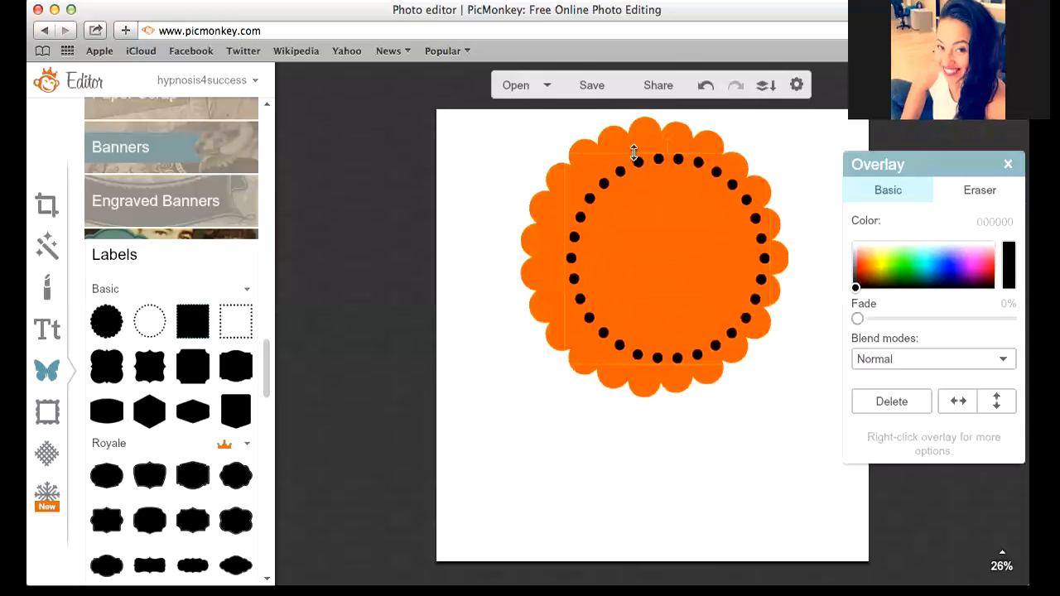
drag(655, 215, 640, 209)
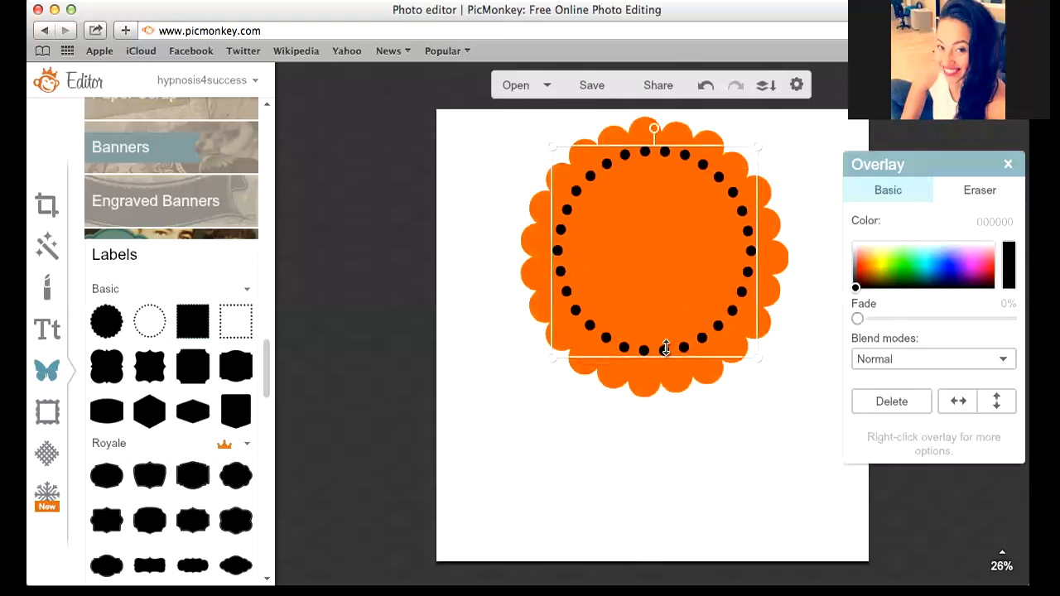
drag(671, 359, 709, 367)
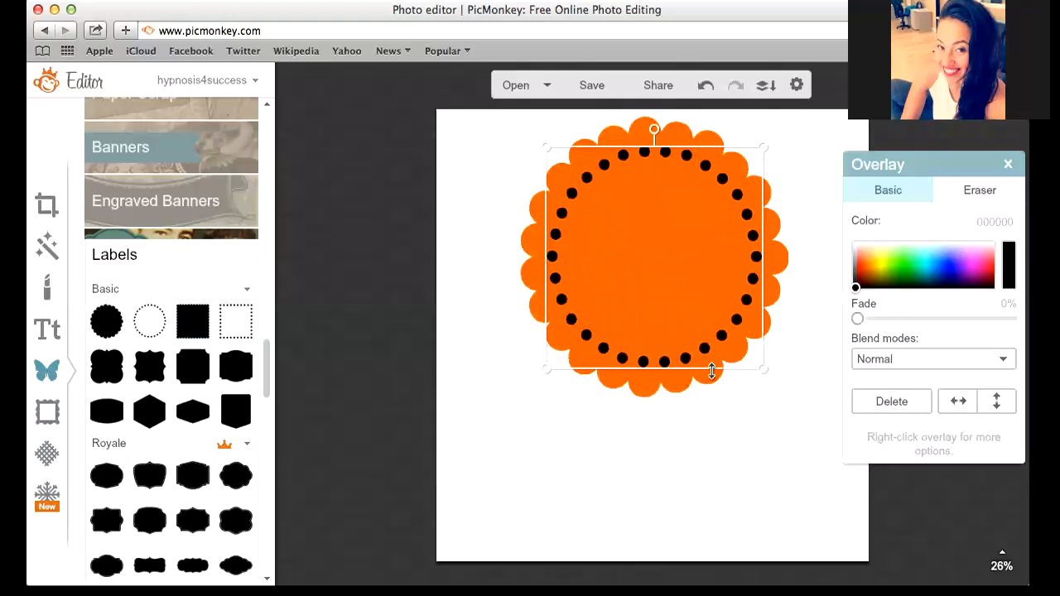
mouse_move(857, 318)
mouse_down()
mouse_move(917, 318)
mouse_move(857, 318)
mouse_up()
drag(700, 367, 698, 386)
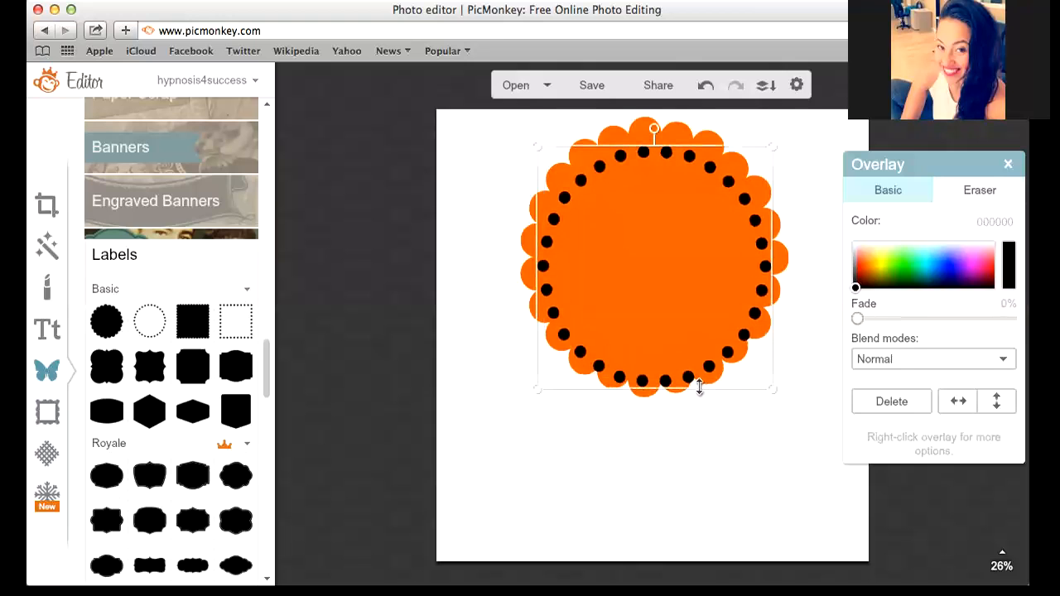
drag(669, 330, 668, 325)
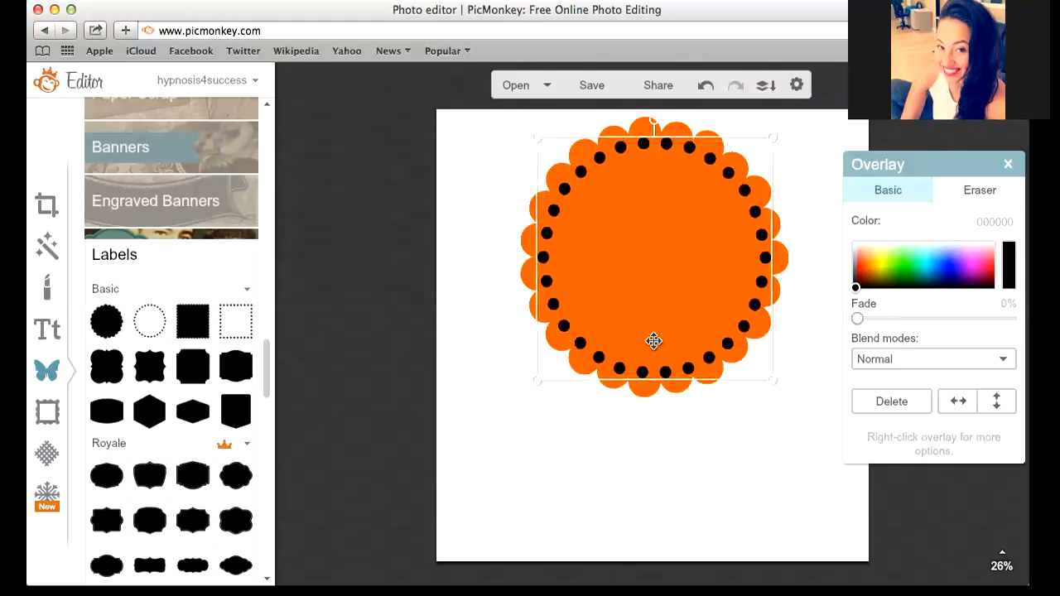
click(623, 448)
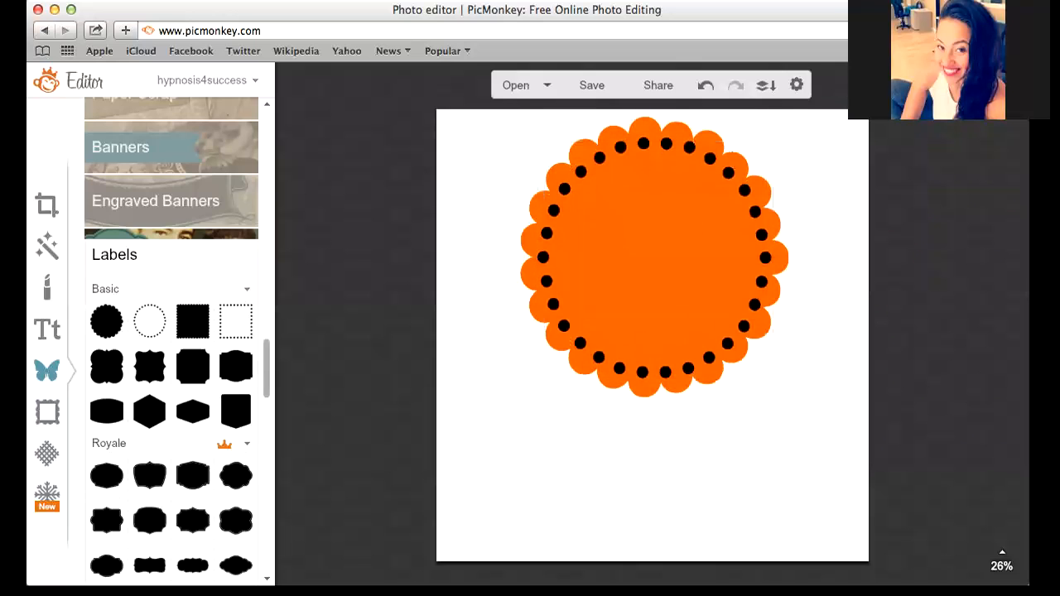
Step: Add the yellow flat-topped pushpin from the Pushpins overlays and place it at the orange circle's top edge
drag(267, 369, 267, 427)
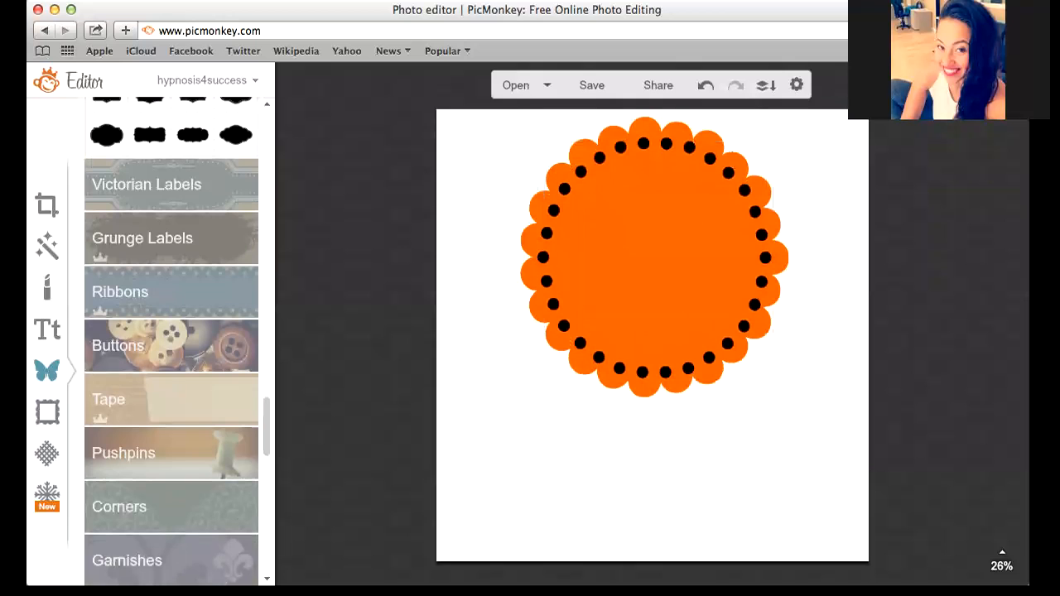
click(151, 463)
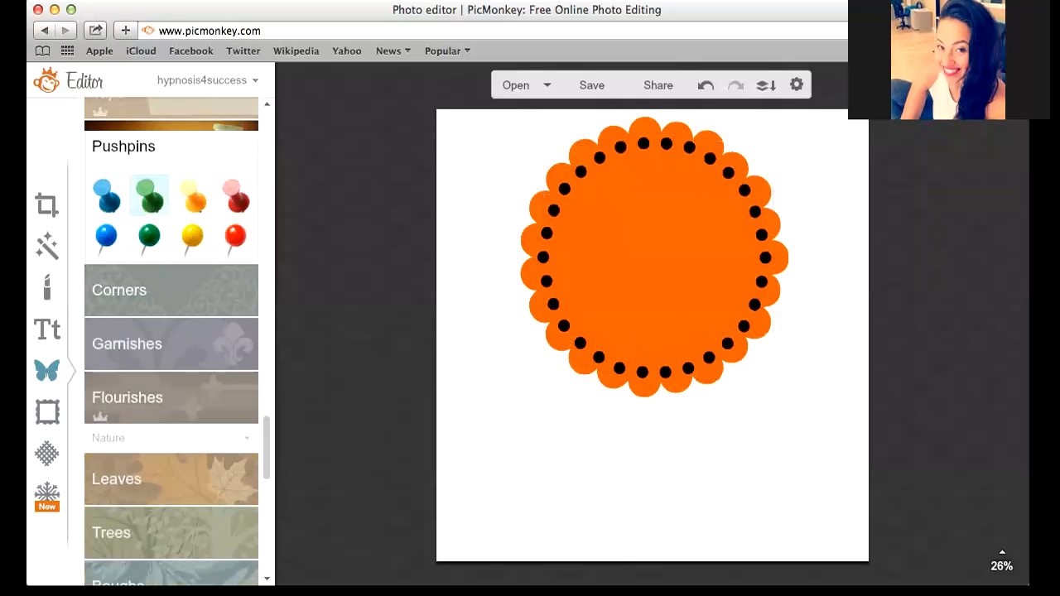
click(192, 196)
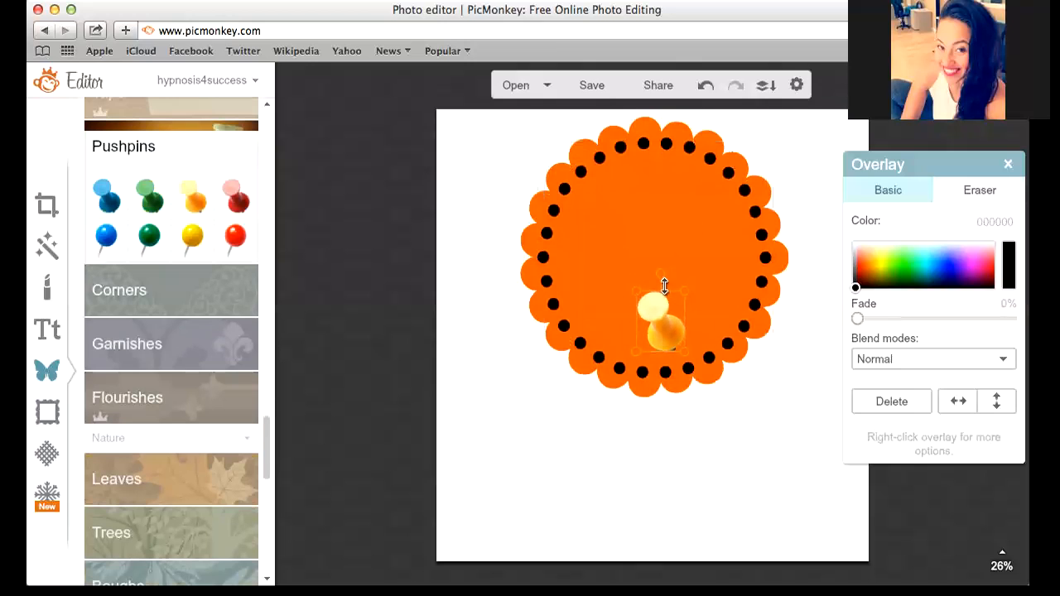
drag(667, 322, 639, 141)
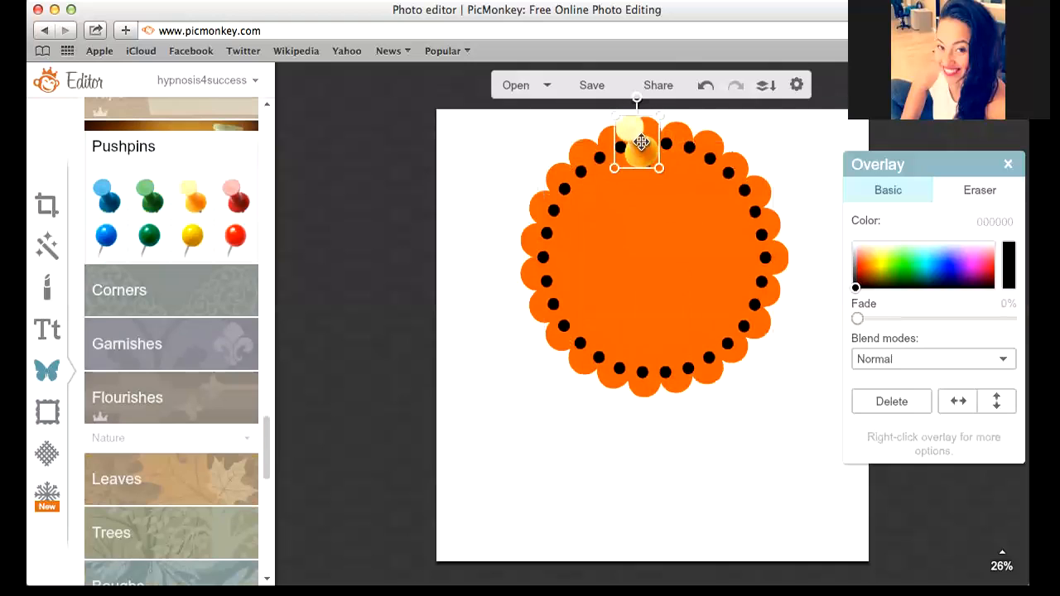
click(356, 347)
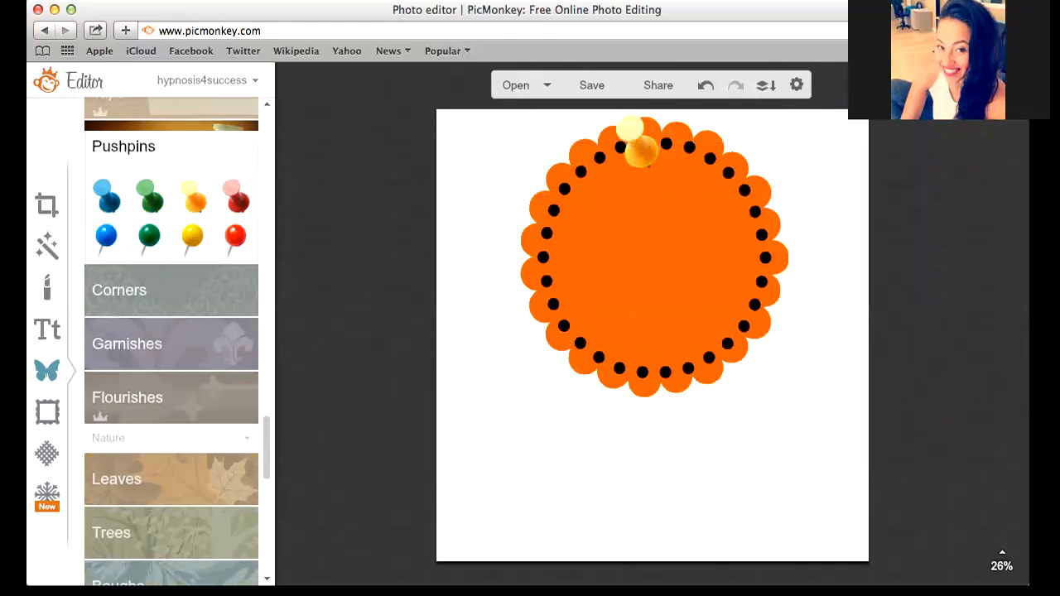
Step: Add an Arial text box across the lower part of the orange circle reading "Day 5 Challenge!"
click(48, 329)
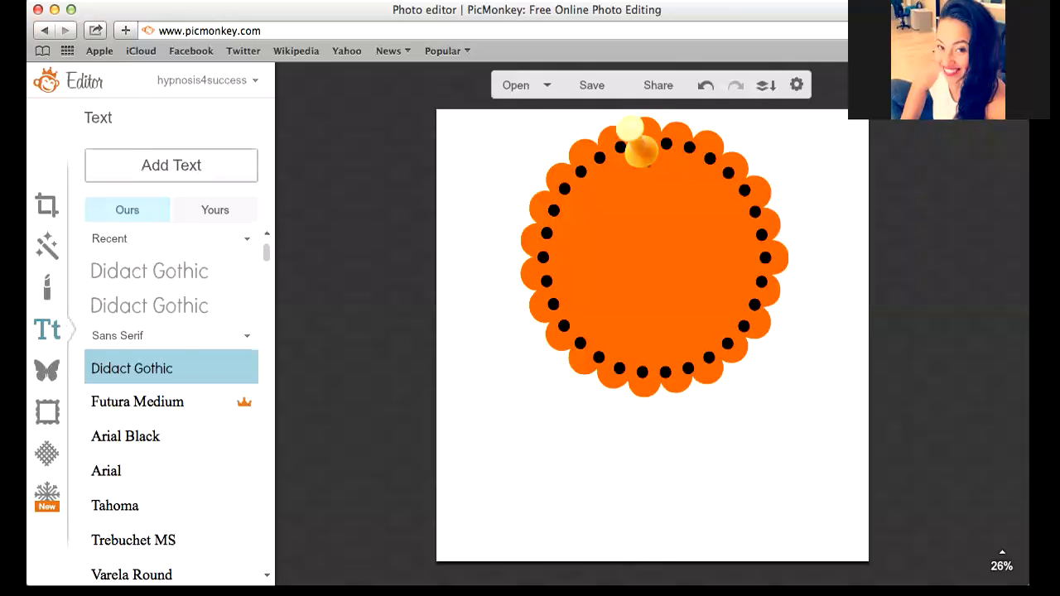
click(110, 470)
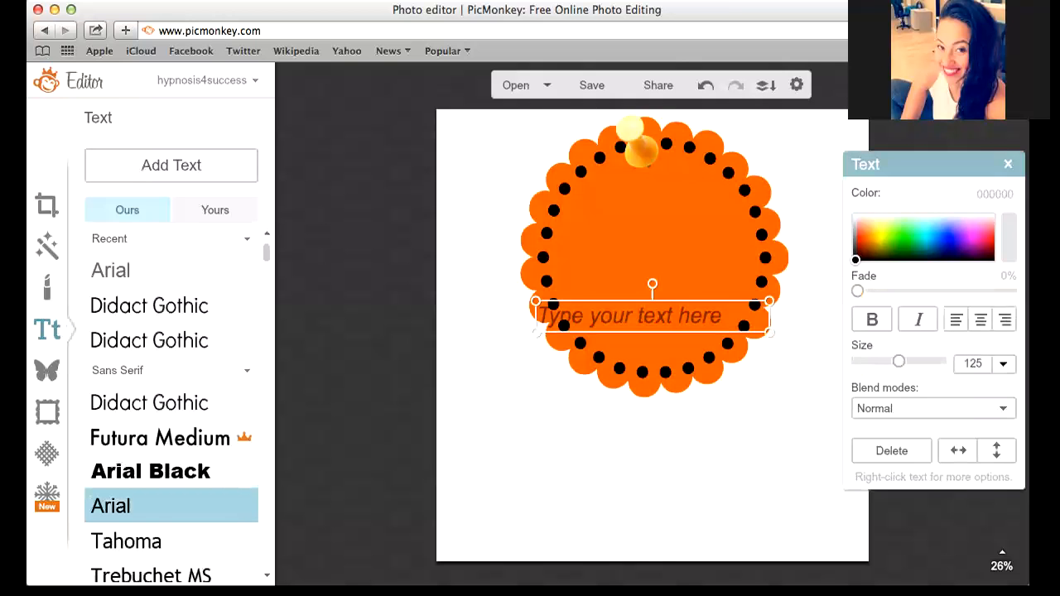
click(666, 314)
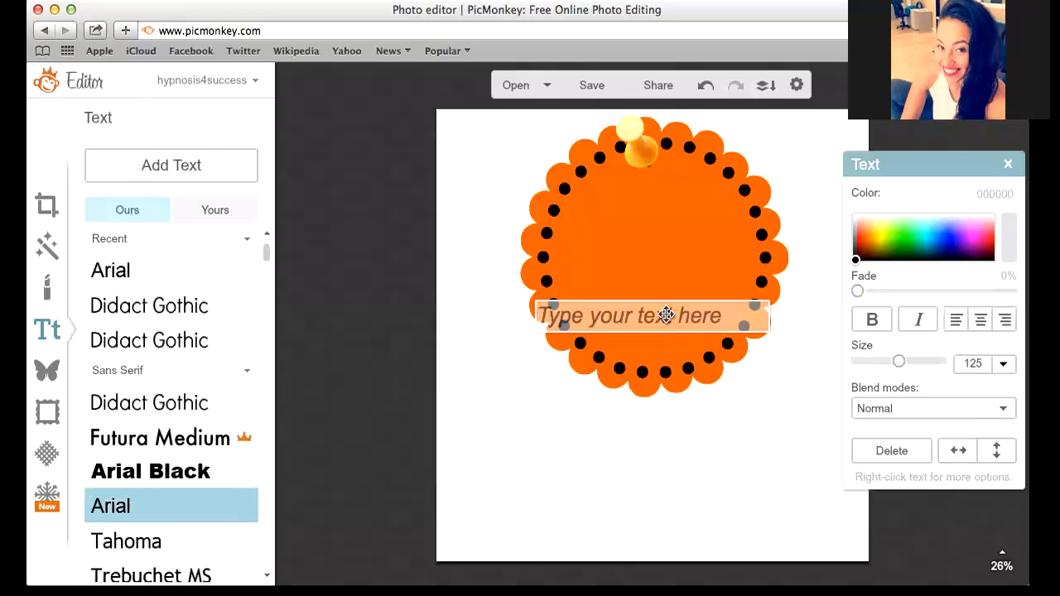
text(Day)
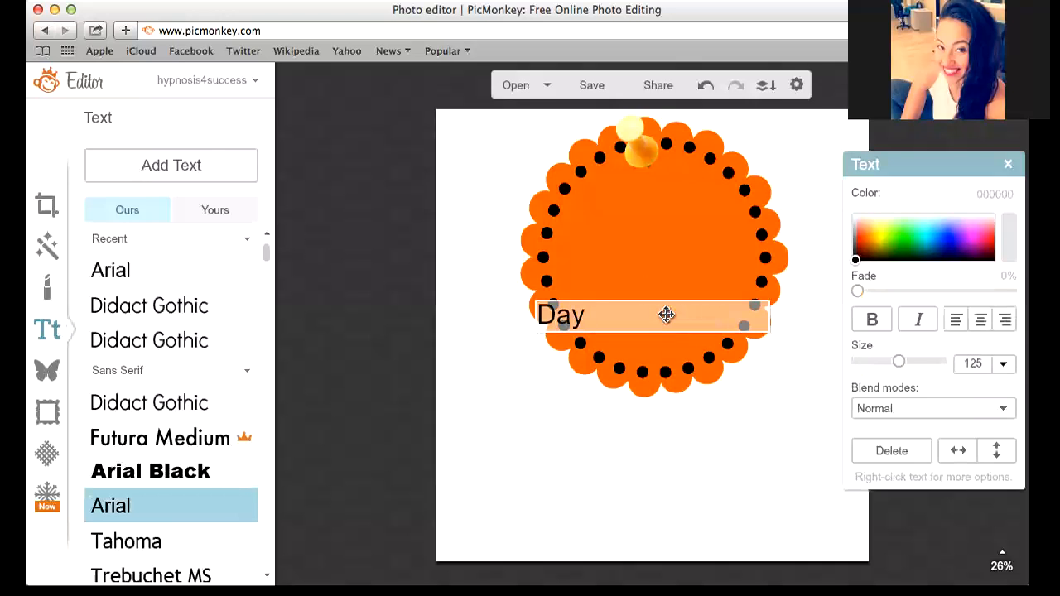
text( 5 Challe)
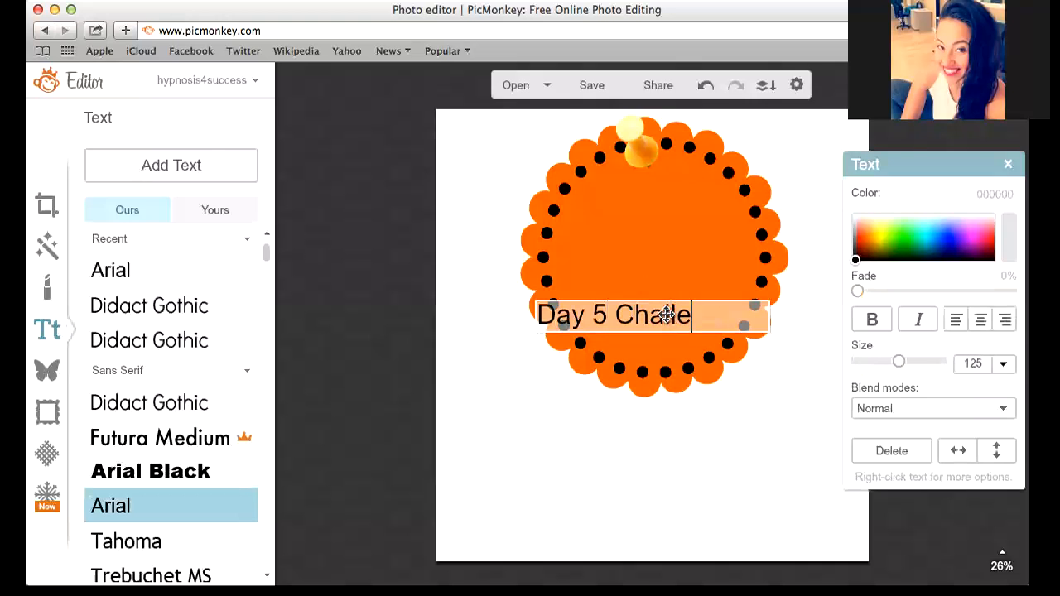
text(nge!)
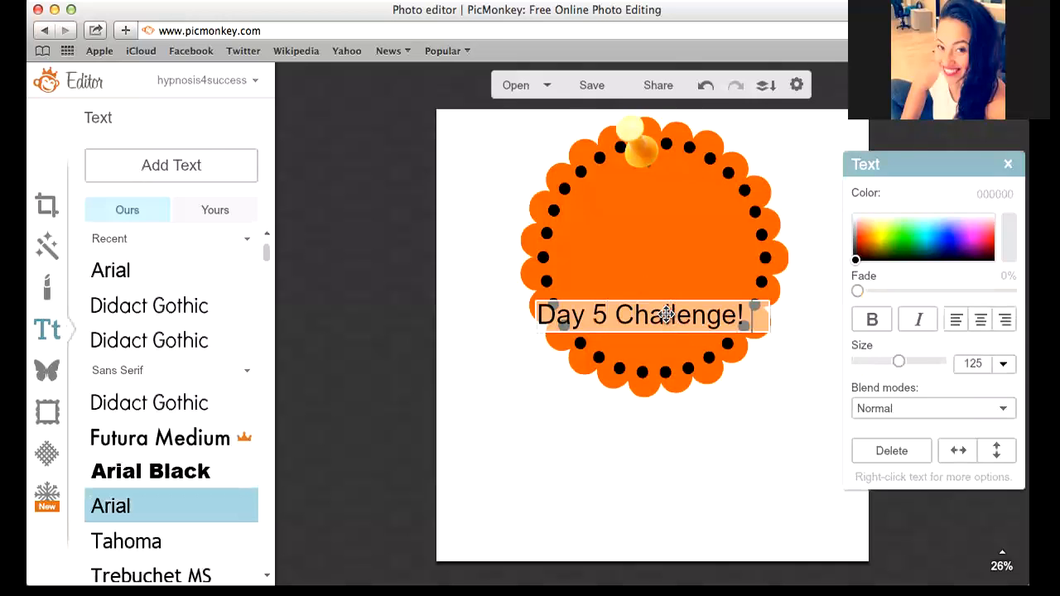
Step: Restyle the "Day 5 Challenge!" text in Chelsea Market, center-aligned and colored white
drag(768, 311, 290, 261)
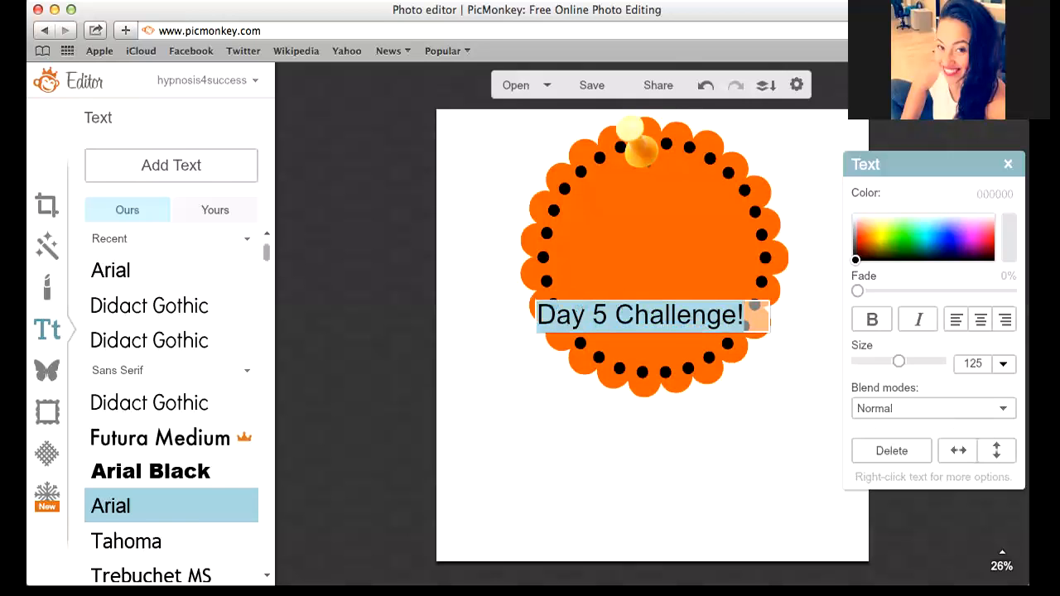
scroll(170, 405, down, 10)
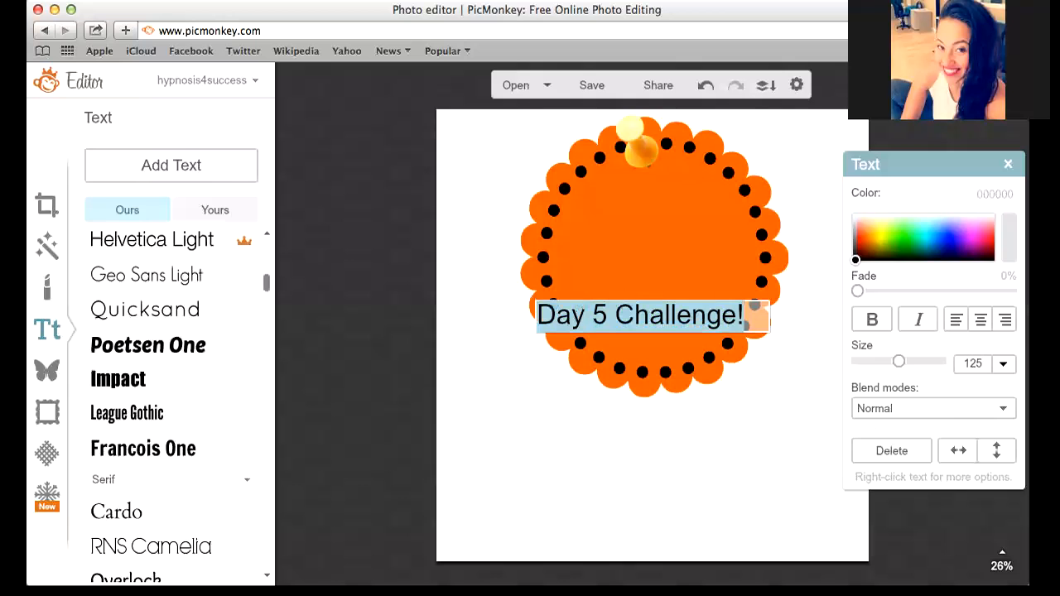
scroll(171, 343, down, 10)
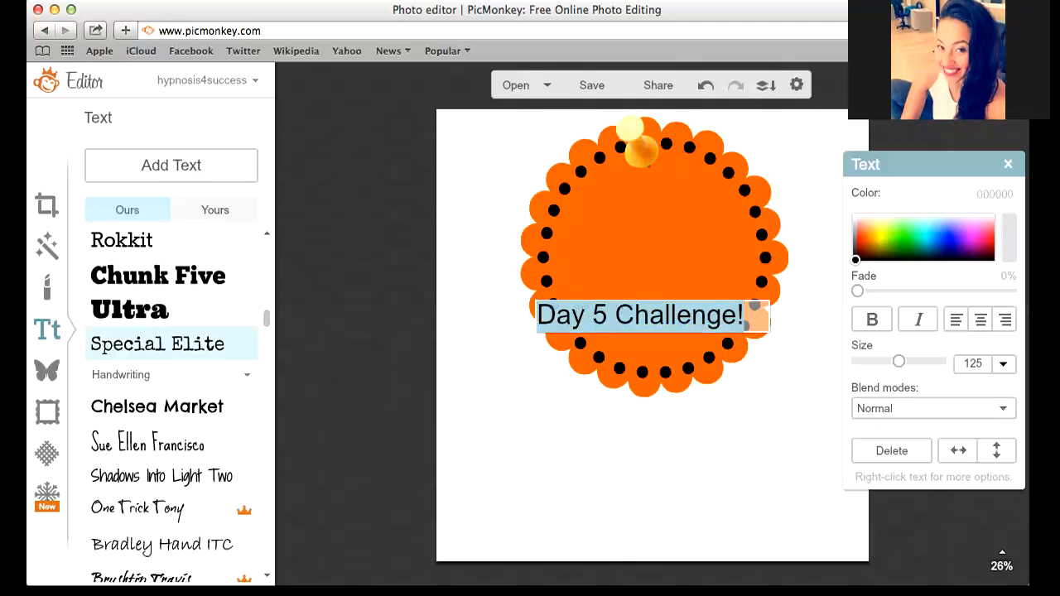
click(171, 406)
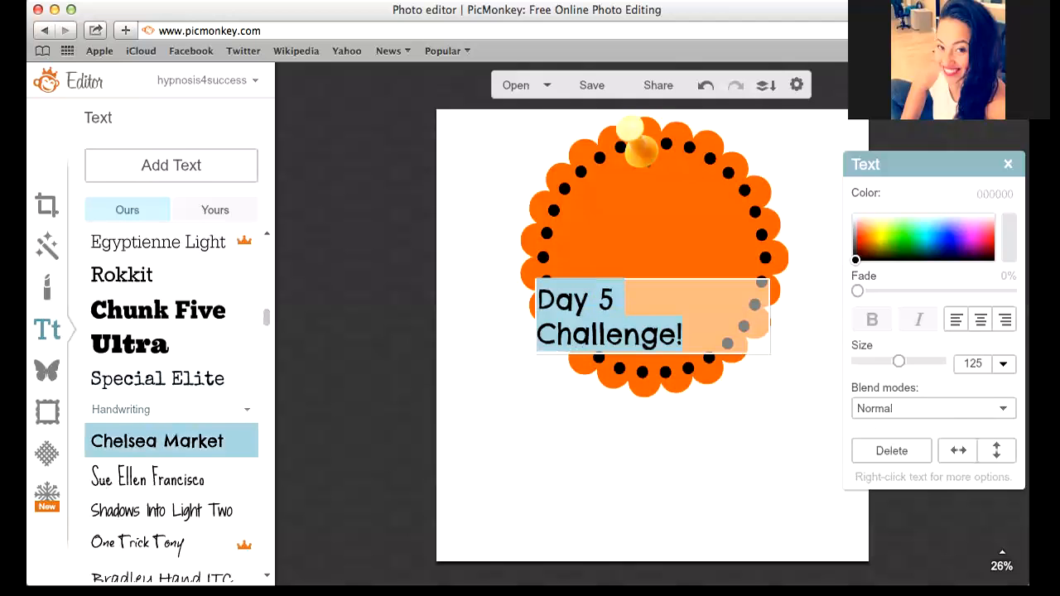
click(980, 320)
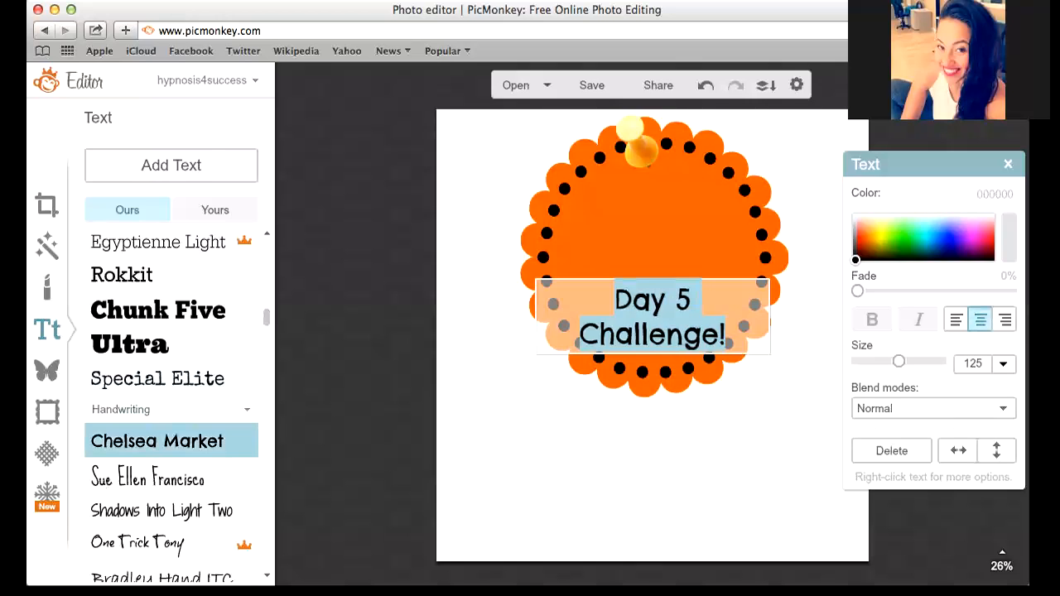
click(856, 219)
click(742, 395)
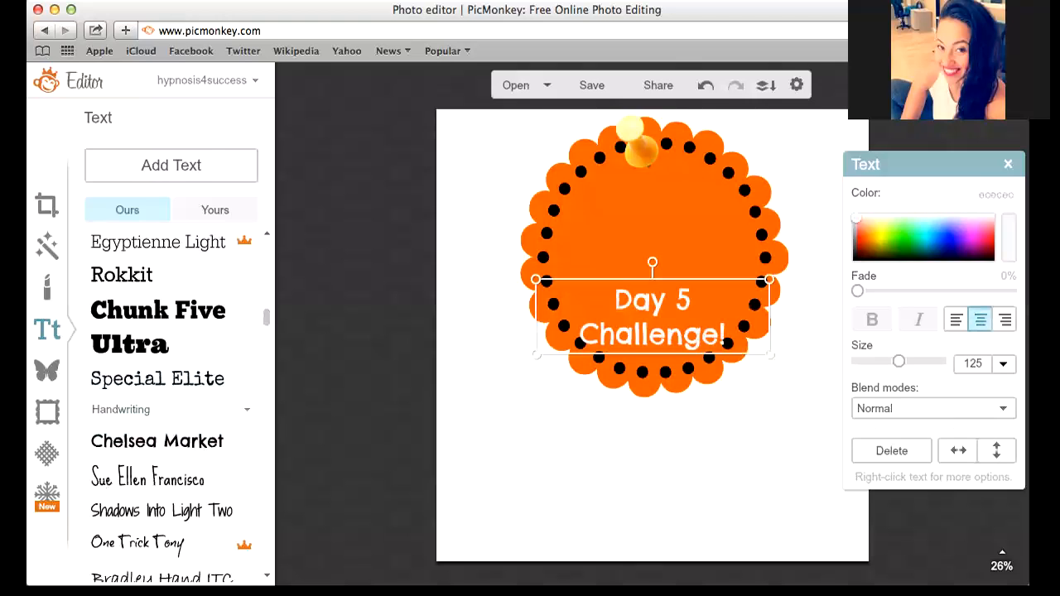
Step: Move the text to the upper half of the circle and enlarge it to size 178 on two lines
drag(644, 315, 643, 212)
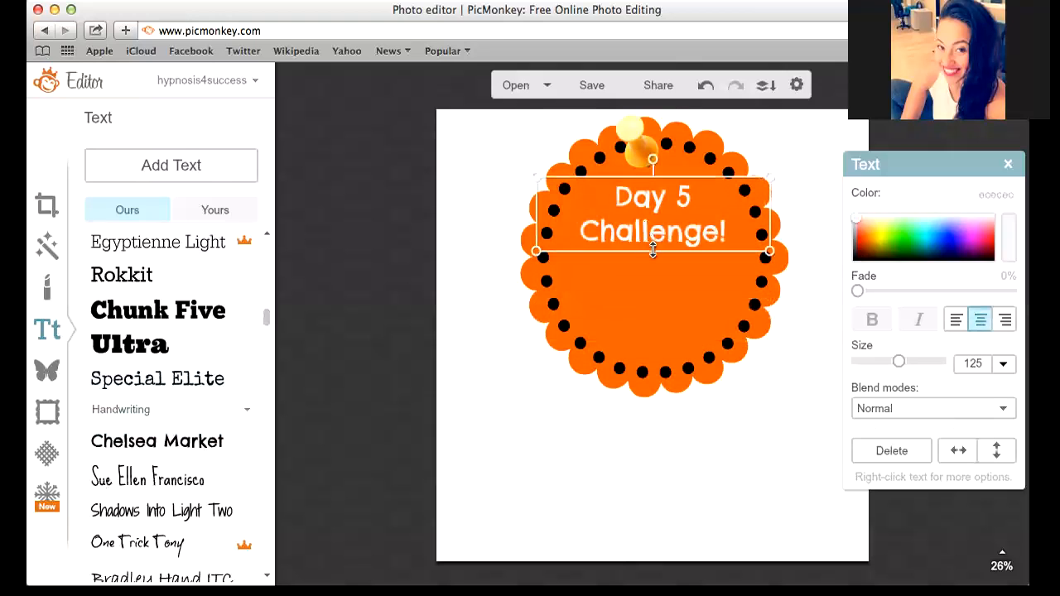
drag(653, 253, 658, 282)
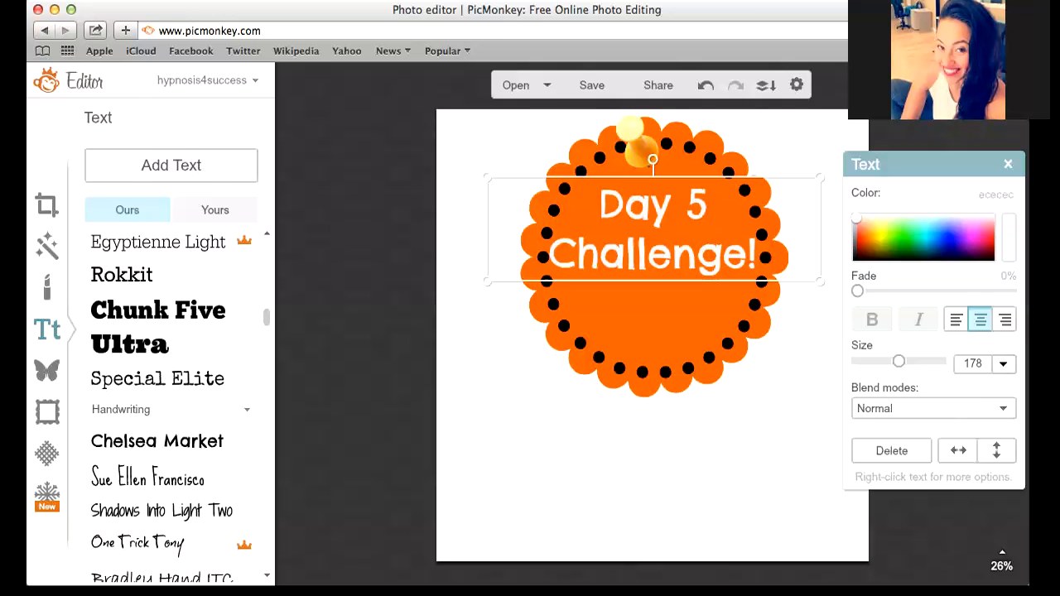
click(674, 302)
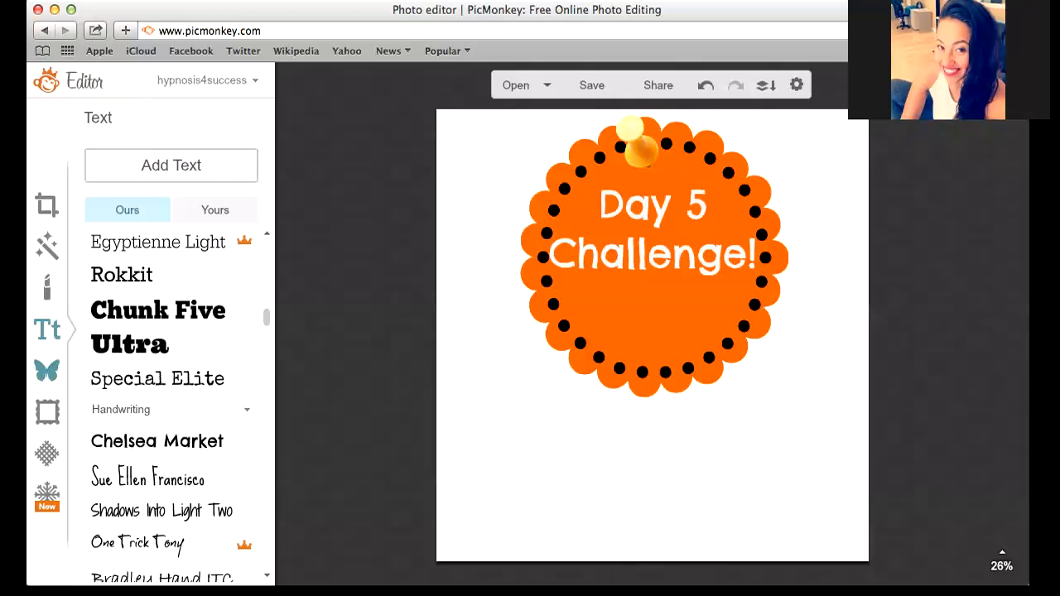
Step: Add the black double-swirl overlay from the Royale garnishes and center it beneath the text inside the dotted ring
click(47, 370)
click(127, 344)
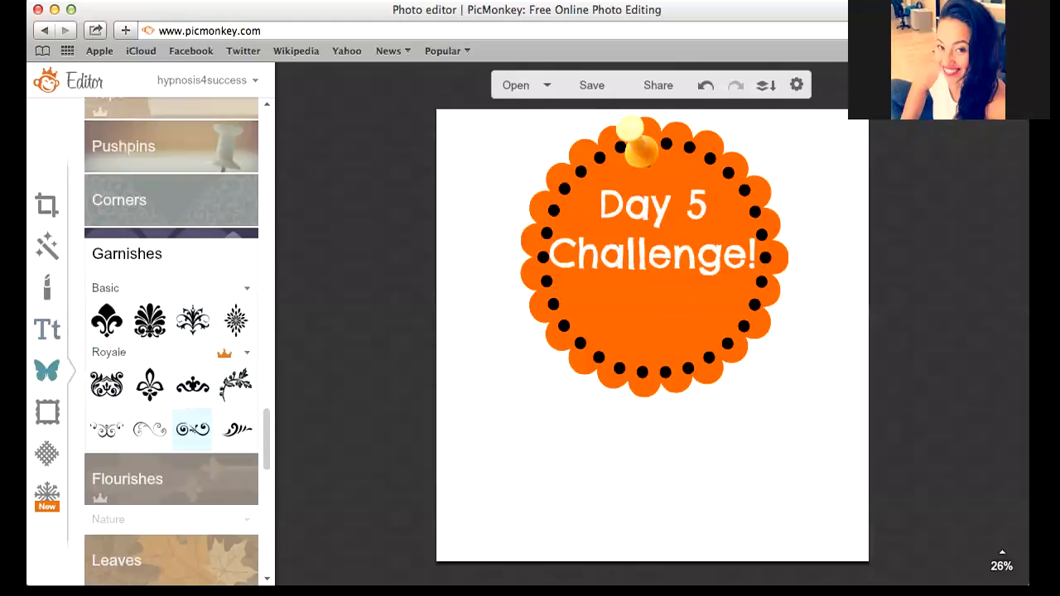
click(192, 429)
drag(655, 335, 660, 321)
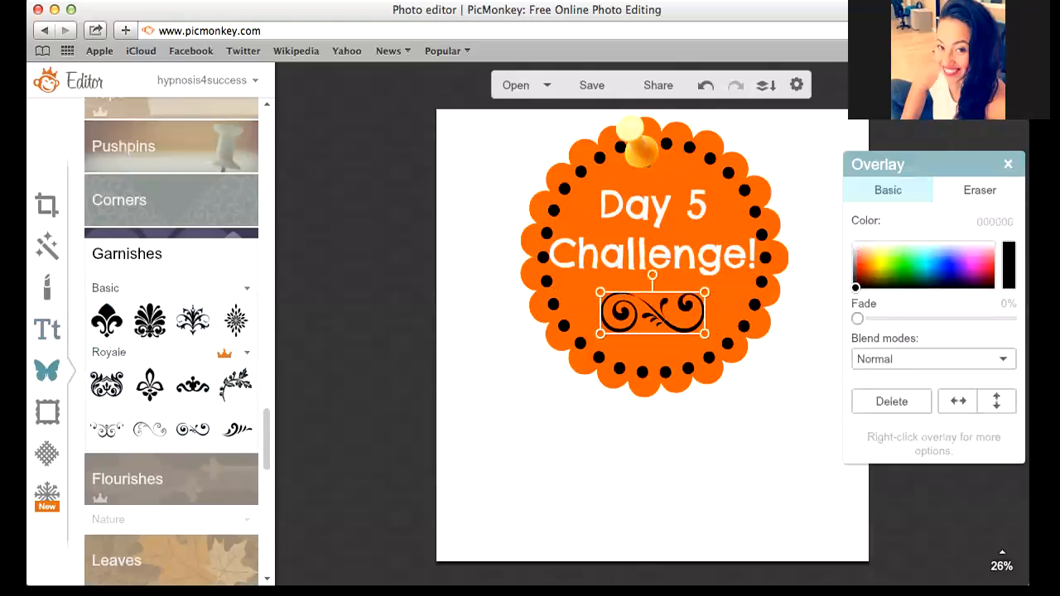
Step: Recolor the scalloped circle bright sky blue
click(638, 323)
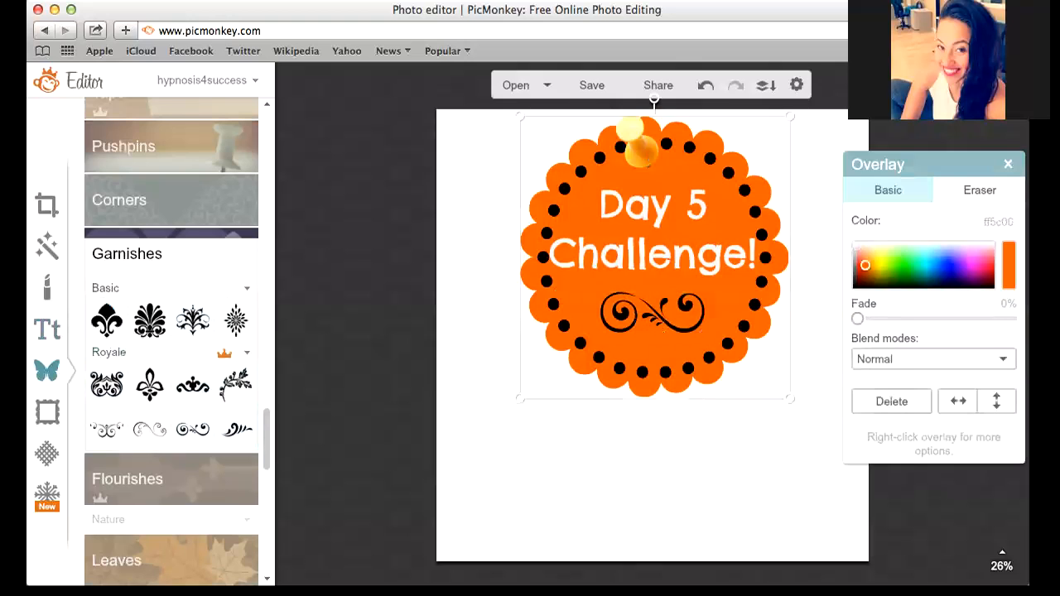
click(927, 258)
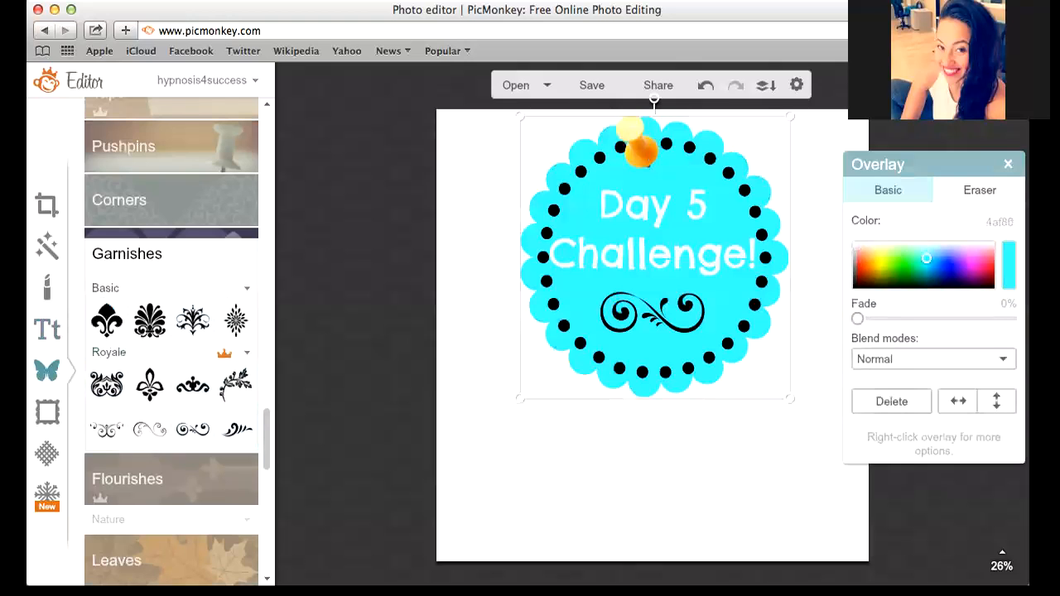
click(891, 262)
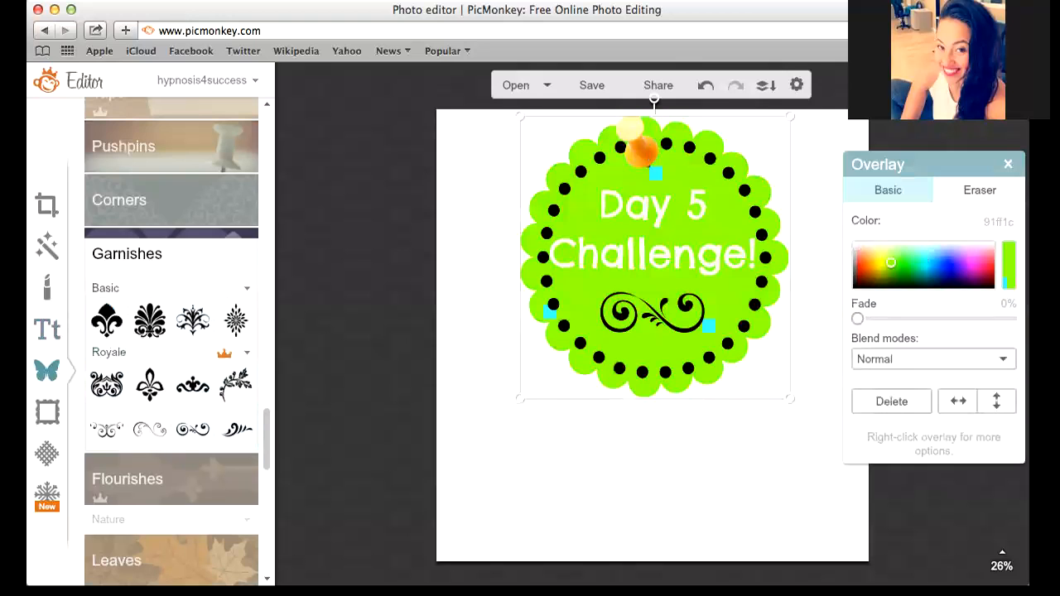
click(927, 268)
key(Escape)
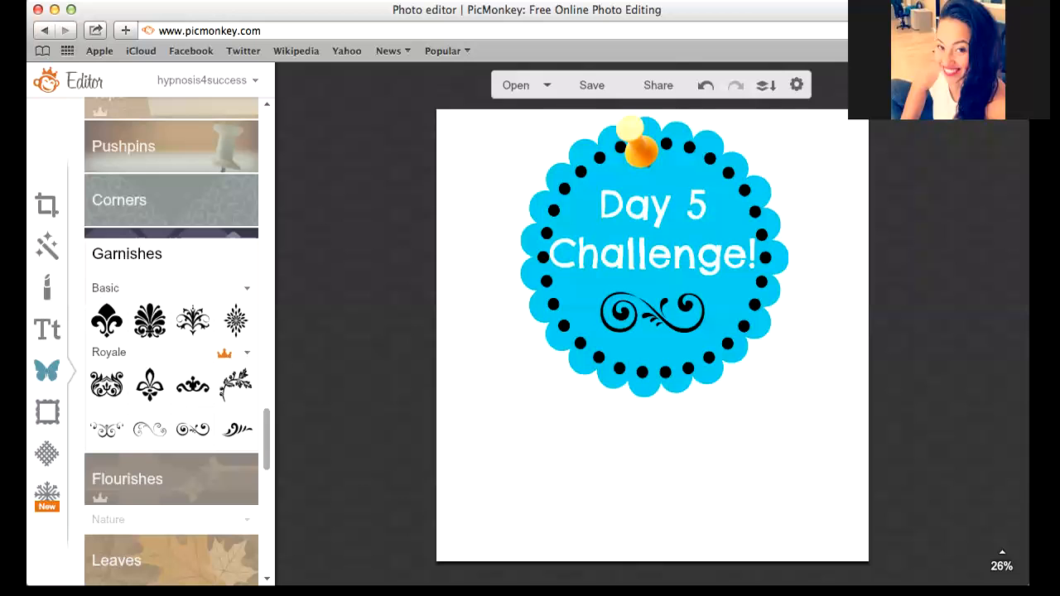
Step: Add the black wavy banner overlay and enlarge it so it spans beyond the full width of the canvas's lower edge
scroll(171, 341, down, 8)
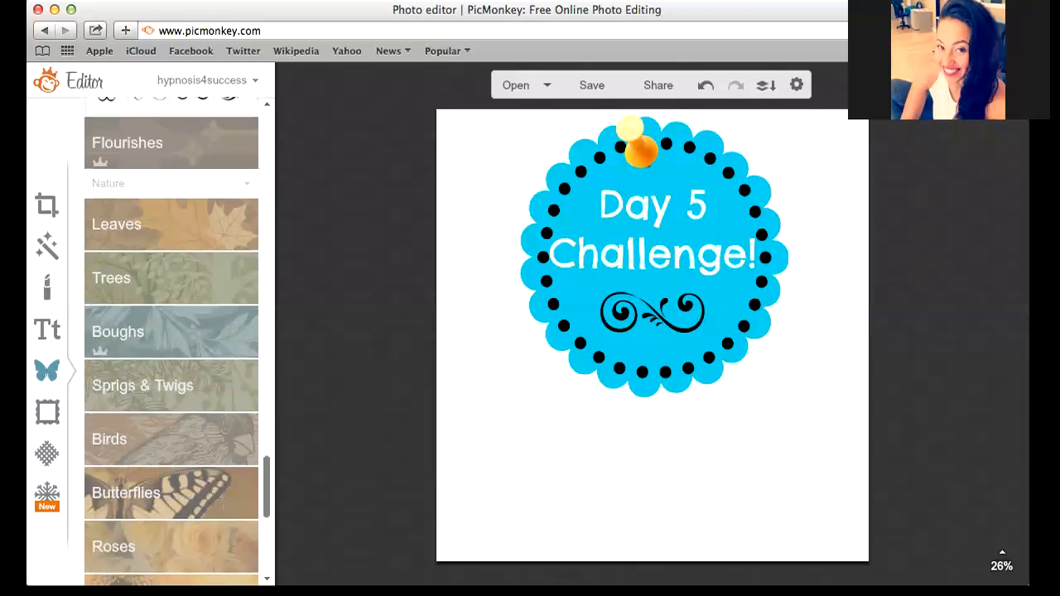
scroll(172, 341, down, 7)
scroll(172, 341, up, 20)
scroll(171, 409, down, 6)
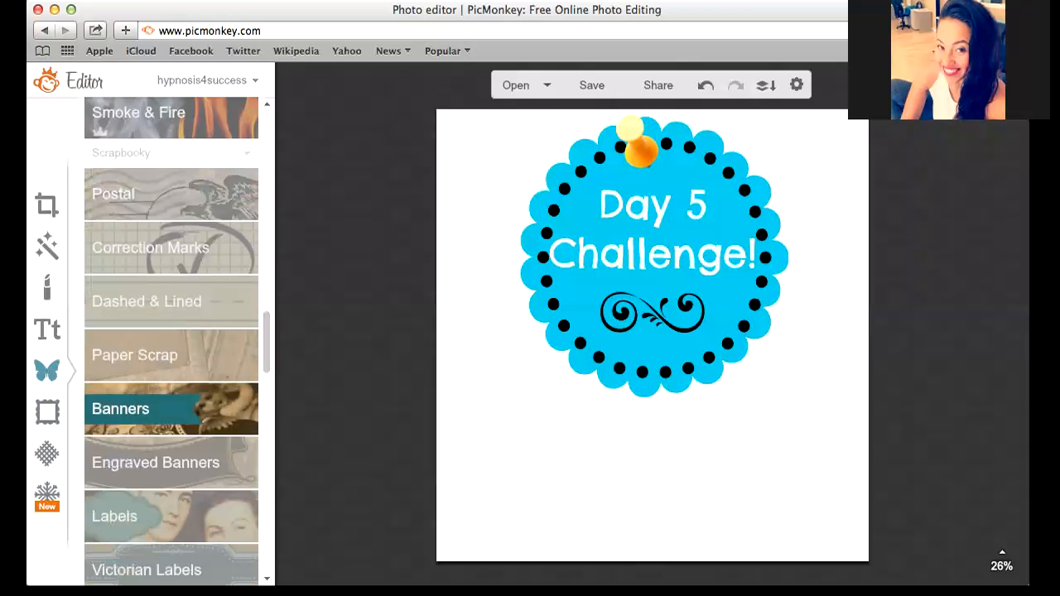
click(120, 409)
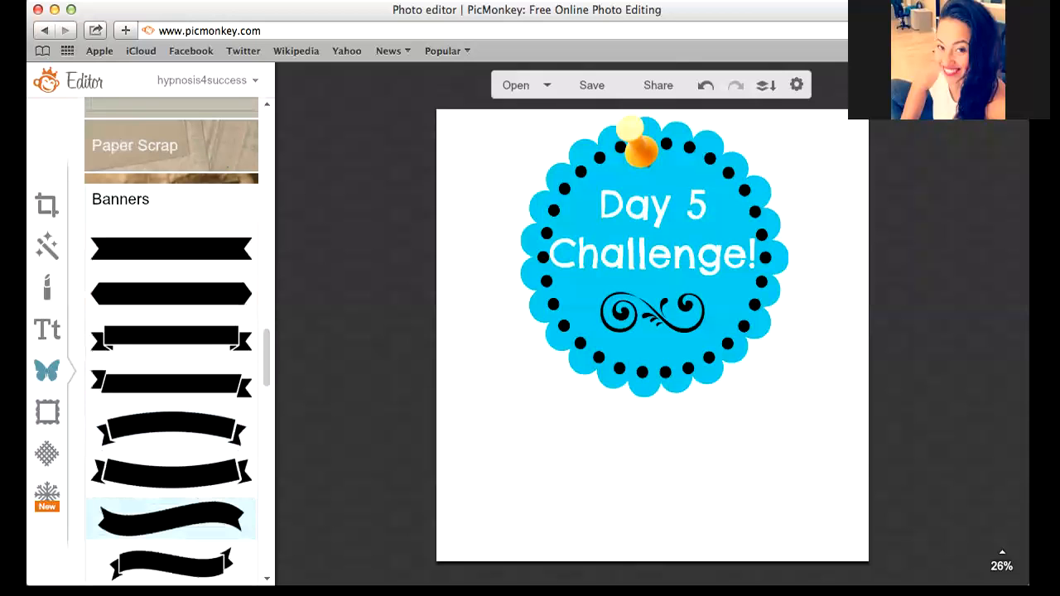
click(172, 518)
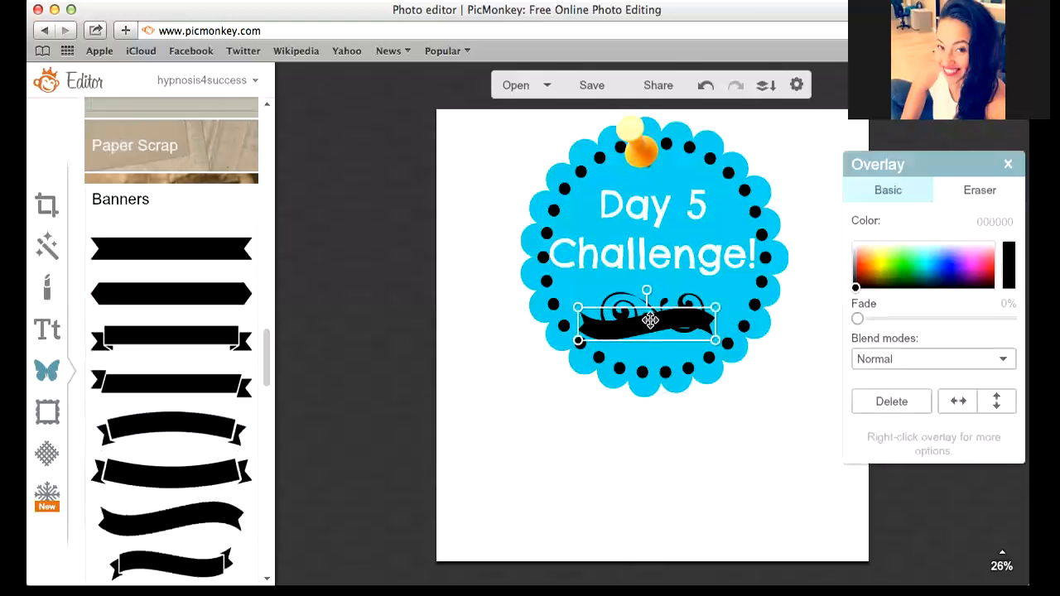
mouse_move(650, 325)
mouse_down()
mouse_move(641, 451)
mouse_move(691, 571)
mouse_up()
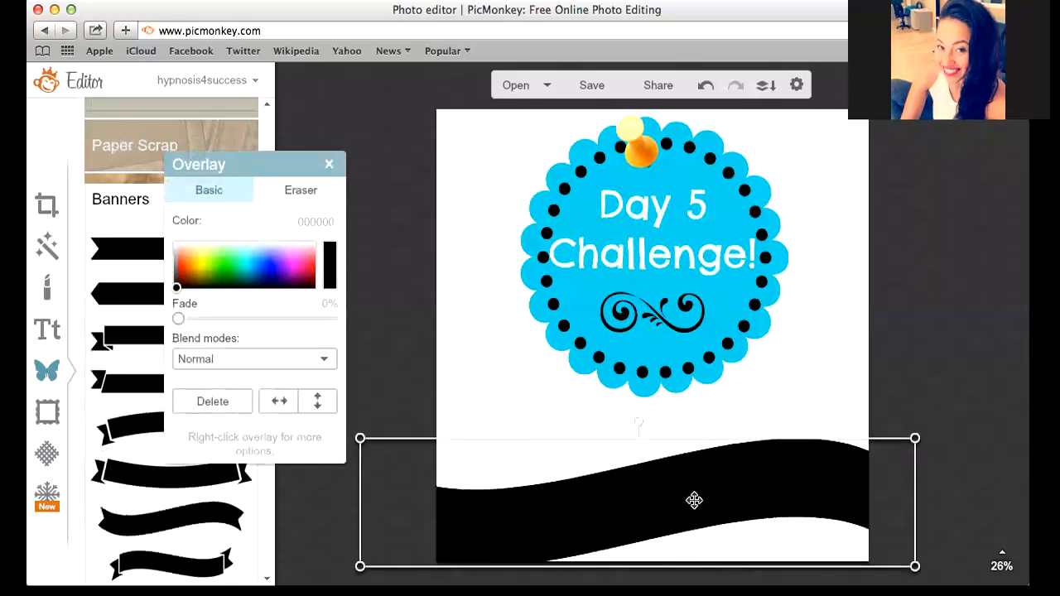
Step: Place a copy of the wavy banner slightly above the original, color it pink and fade it about 22%
drag(774, 524, 781, 531)
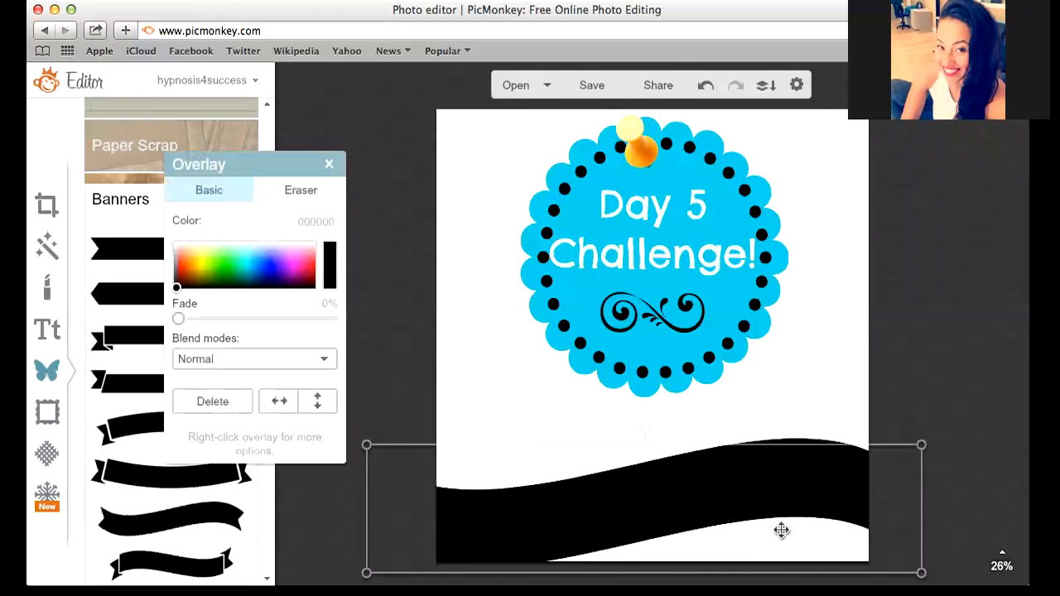
drag(745, 489, 746, 447)
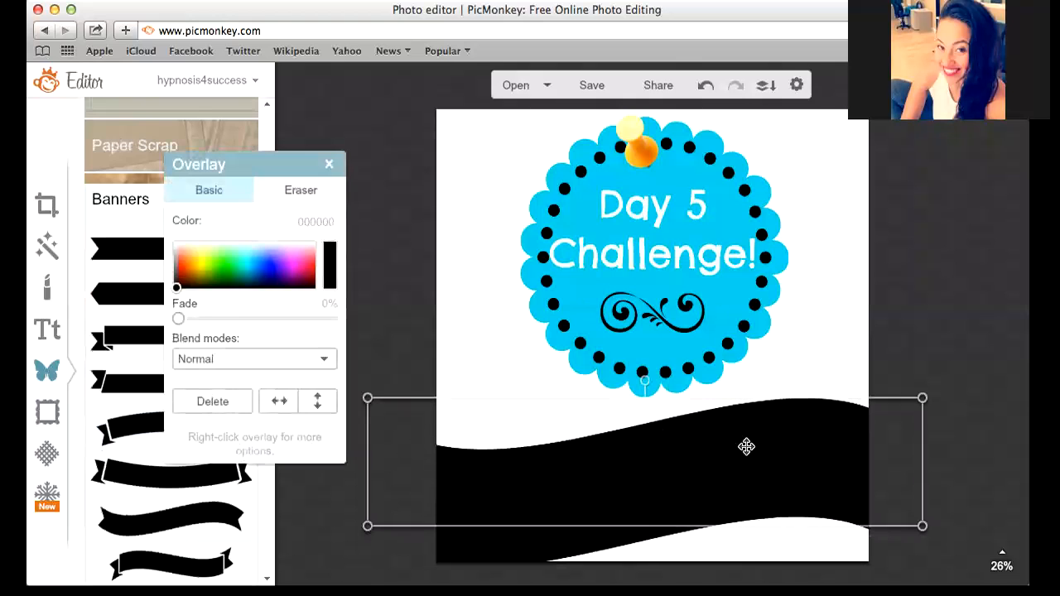
click(294, 263)
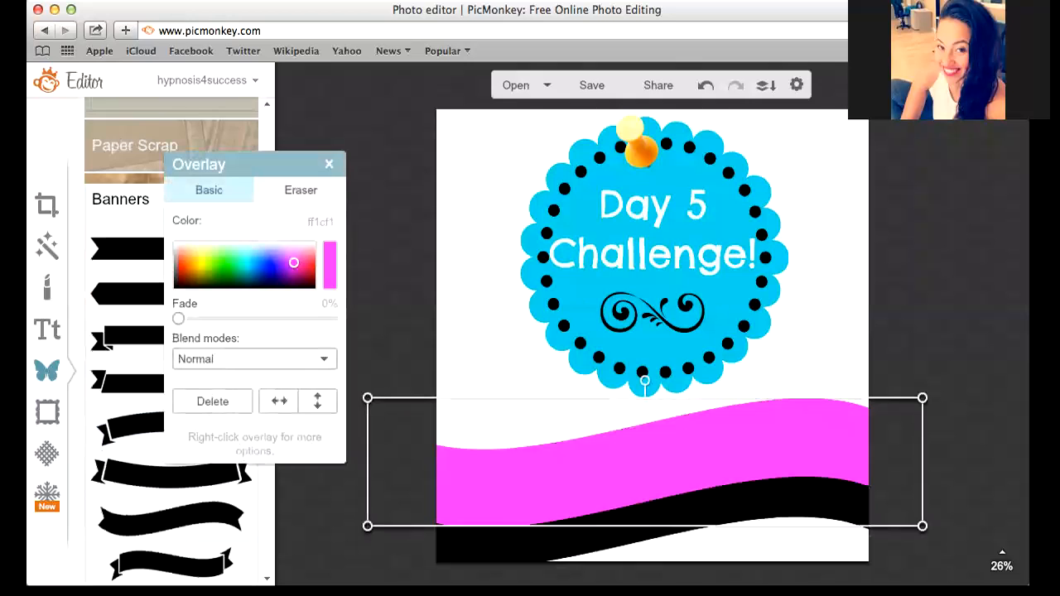
drag(179, 319, 211, 319)
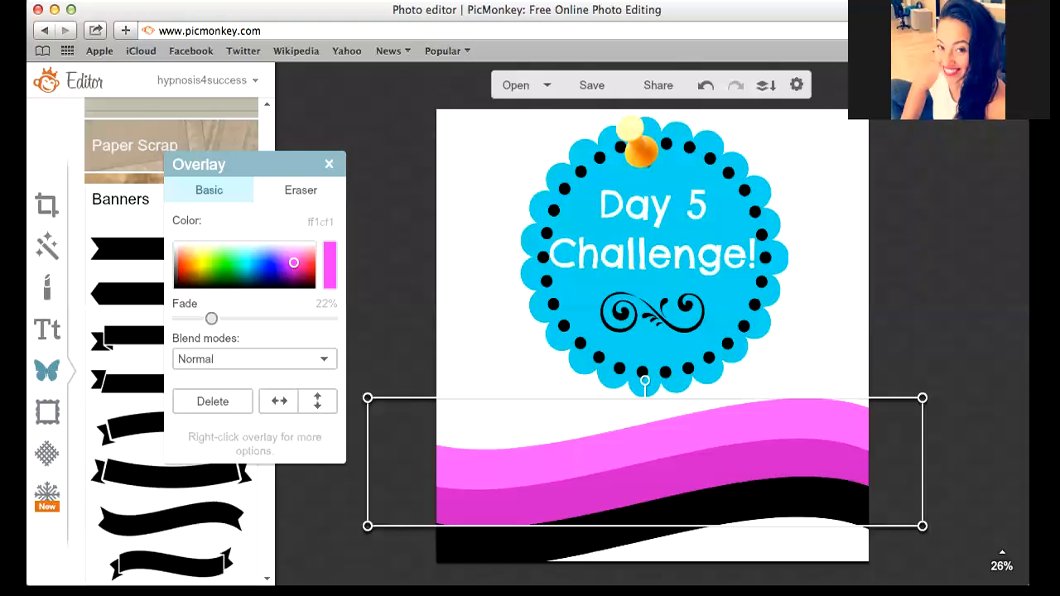
drag(215, 319, 216, 318)
click(329, 164)
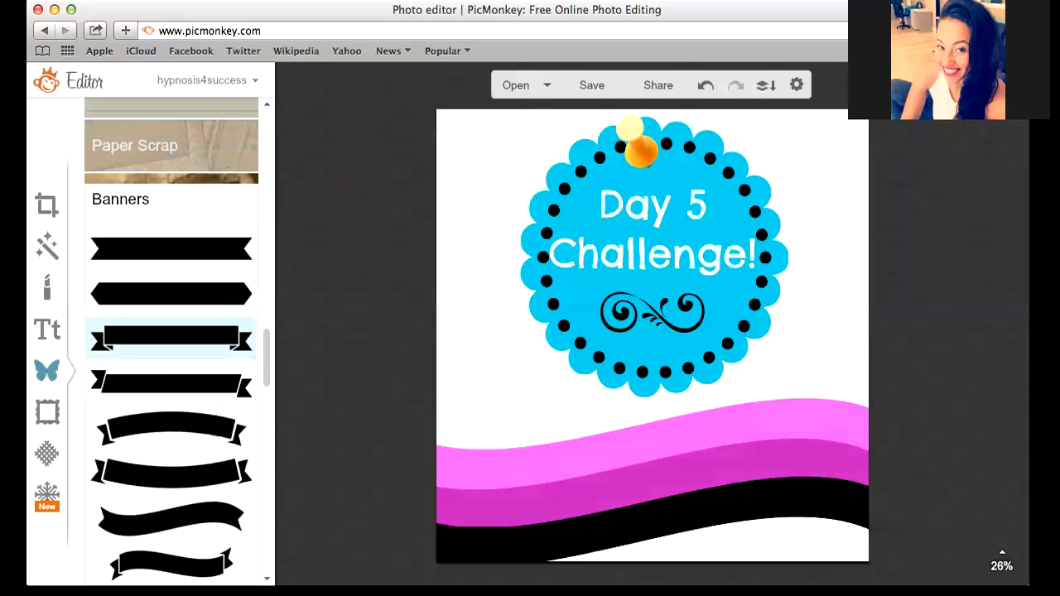
Step: Try a Bokeh texture on the graphic and cancel it
click(47, 454)
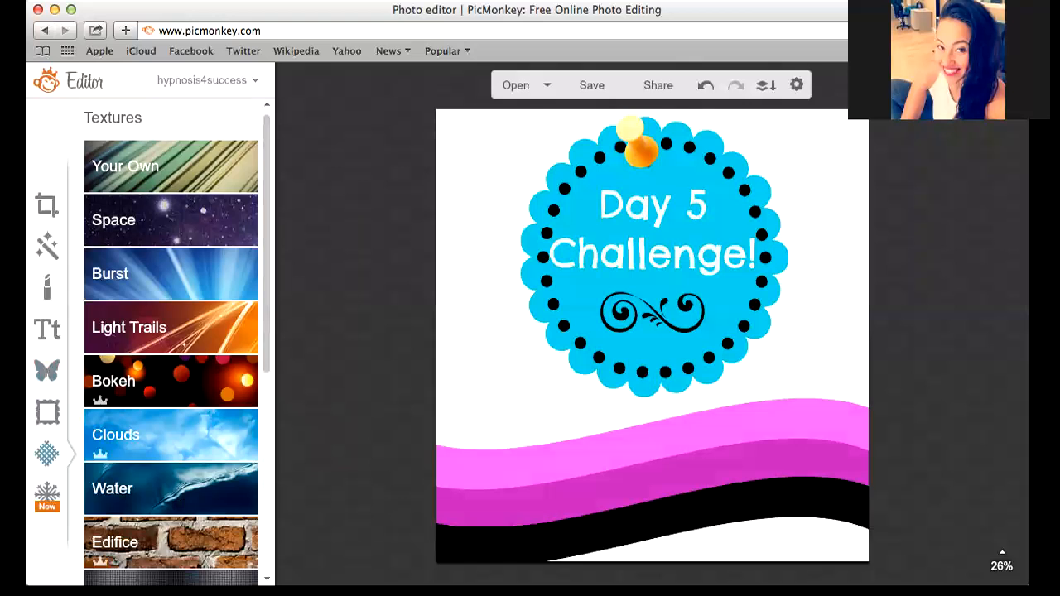
click(171, 382)
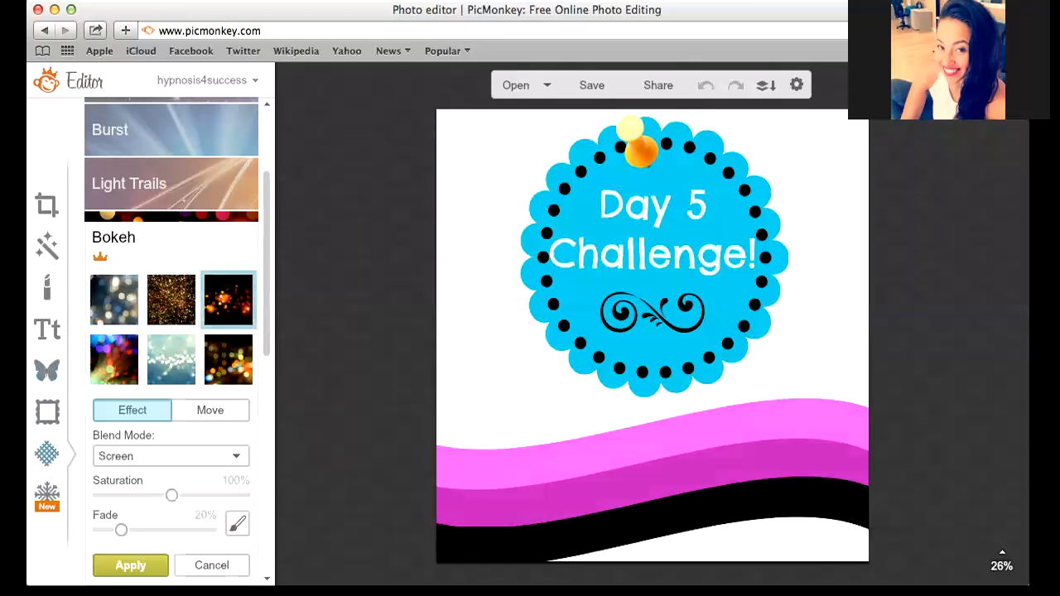
drag(266, 264, 267, 323)
click(212, 419)
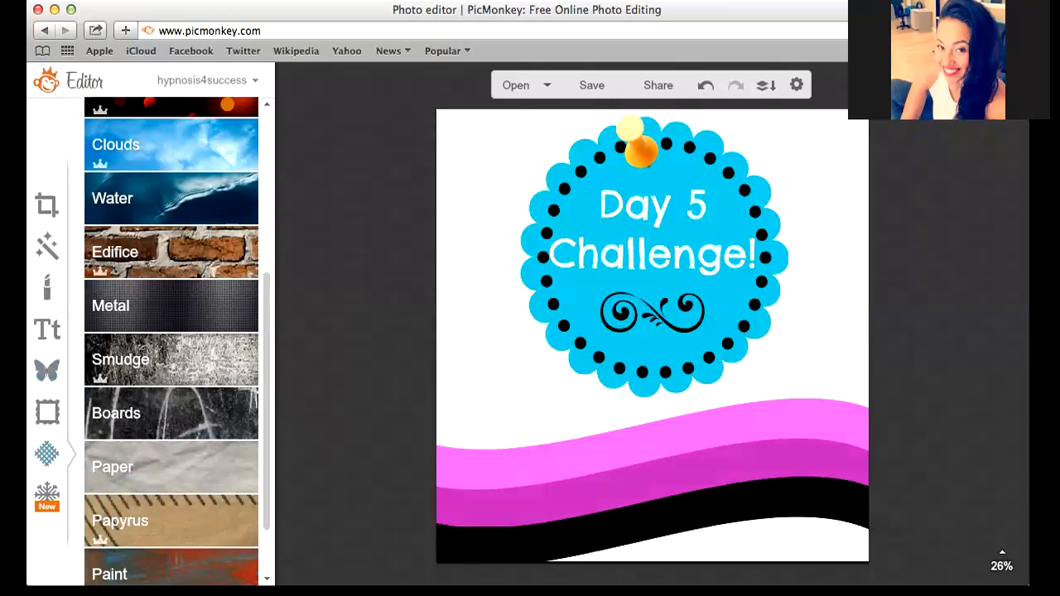
Step: Try the Edifice brick, weathered concrete and cracked plaster textures on the background, return to brick, and cancel the texture
drag(266, 398, 266, 417)
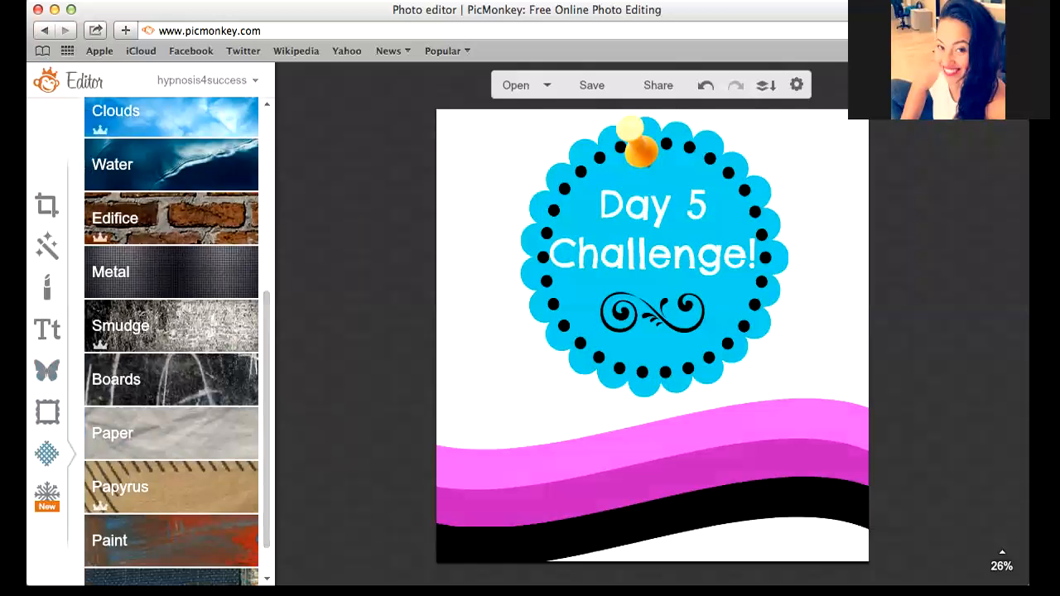
click(168, 219)
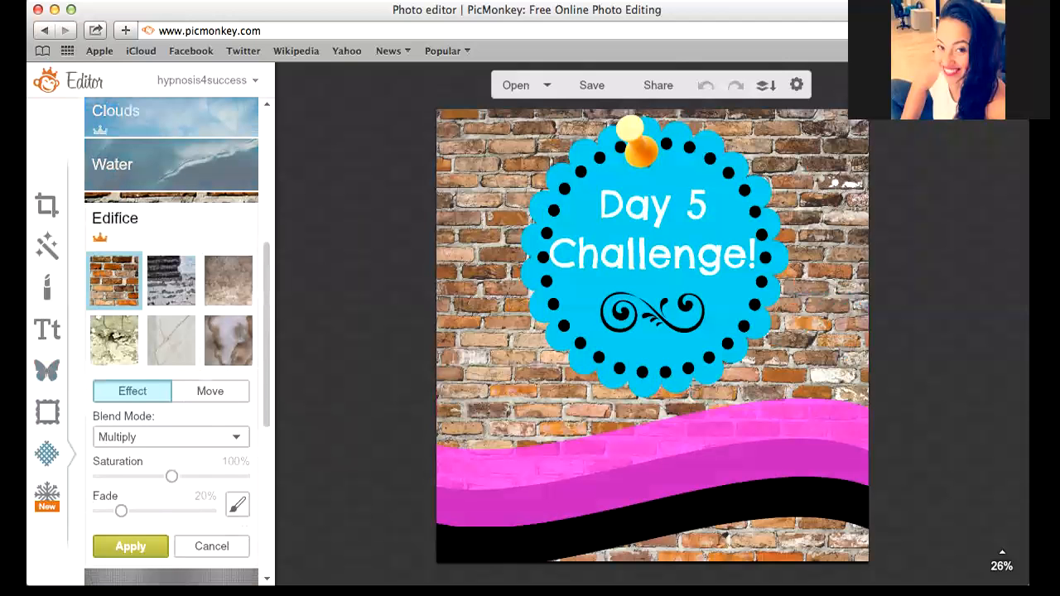
click(172, 280)
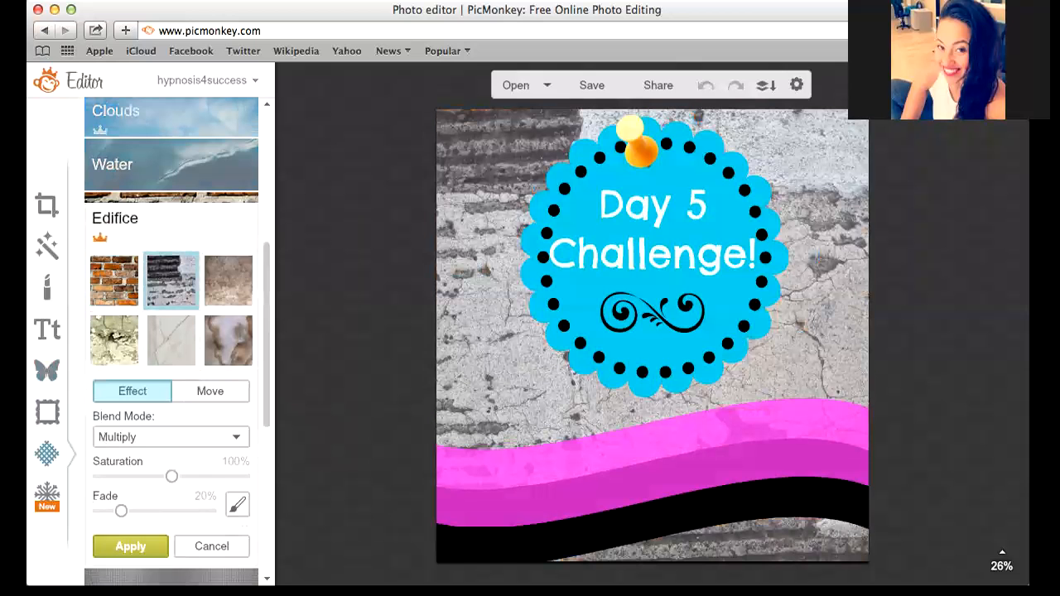
click(114, 340)
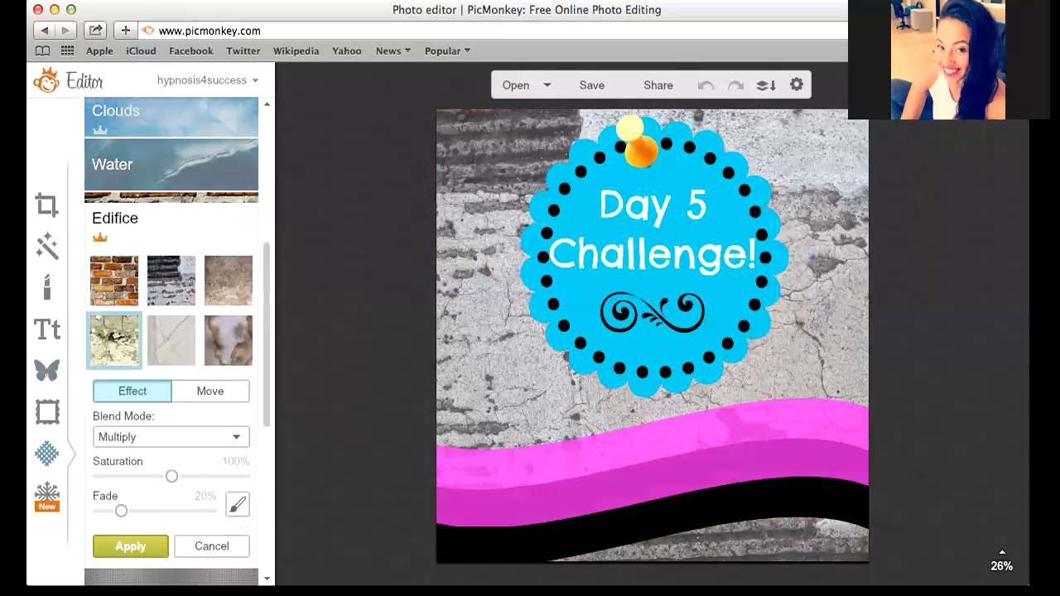
click(114, 281)
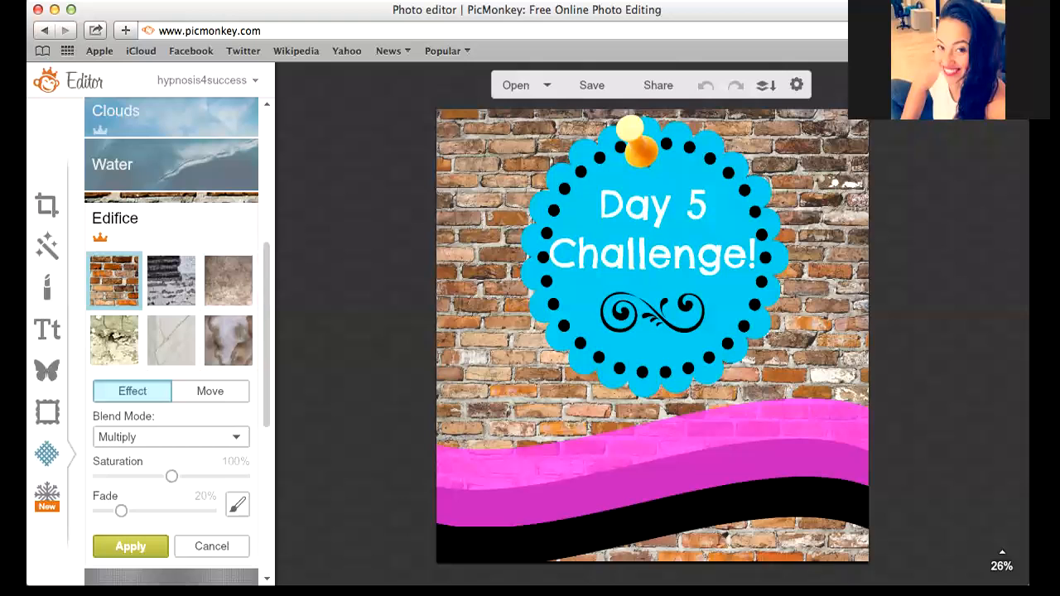
click(212, 547)
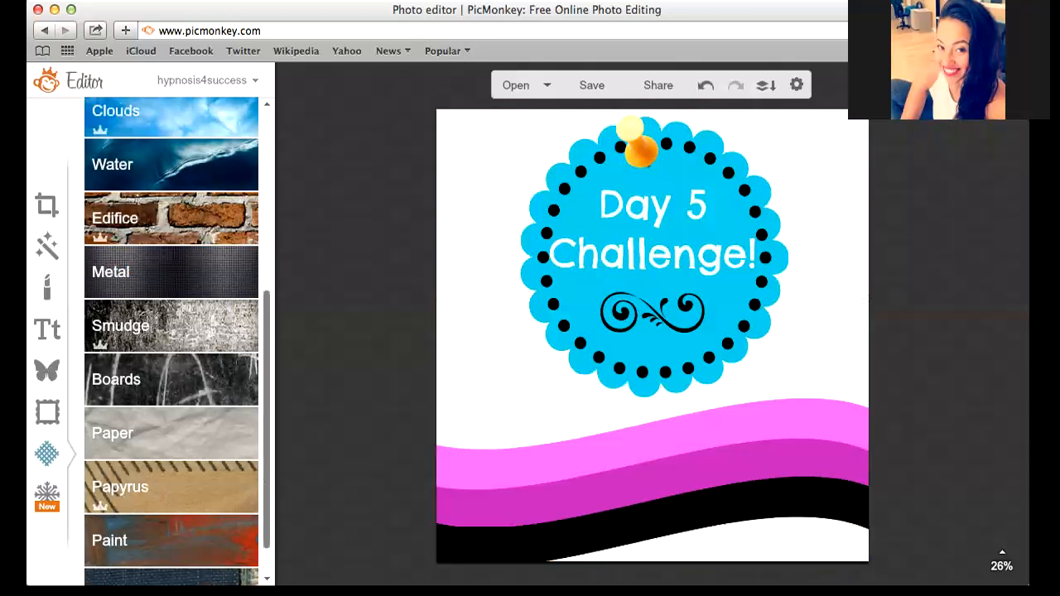
Step: Try the blue, red and weathered Paint textures on the background and cancel the texture
scroll(171, 341, down, 1)
click(171, 502)
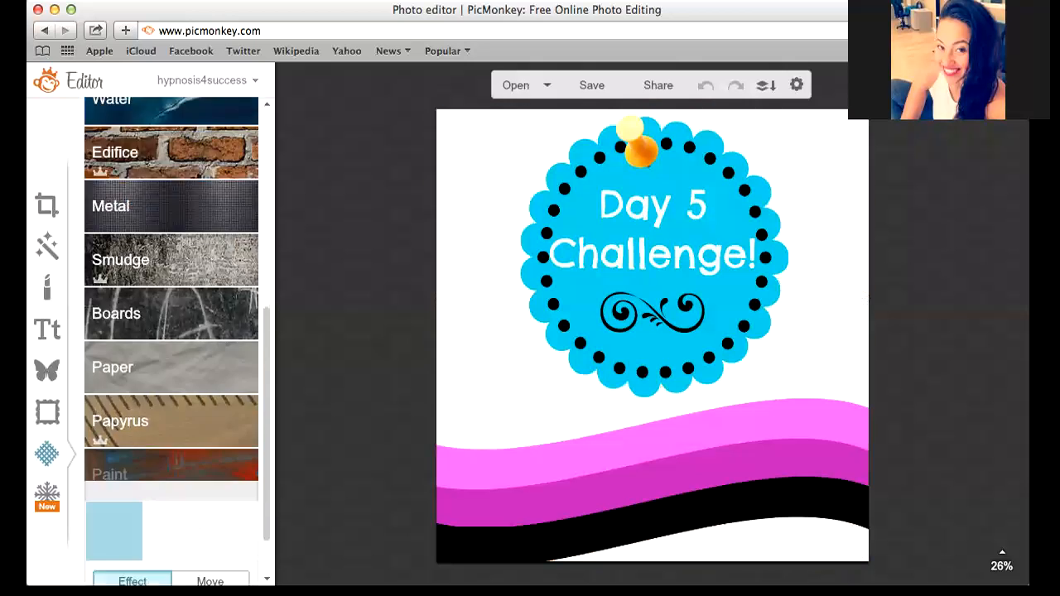
click(229, 359)
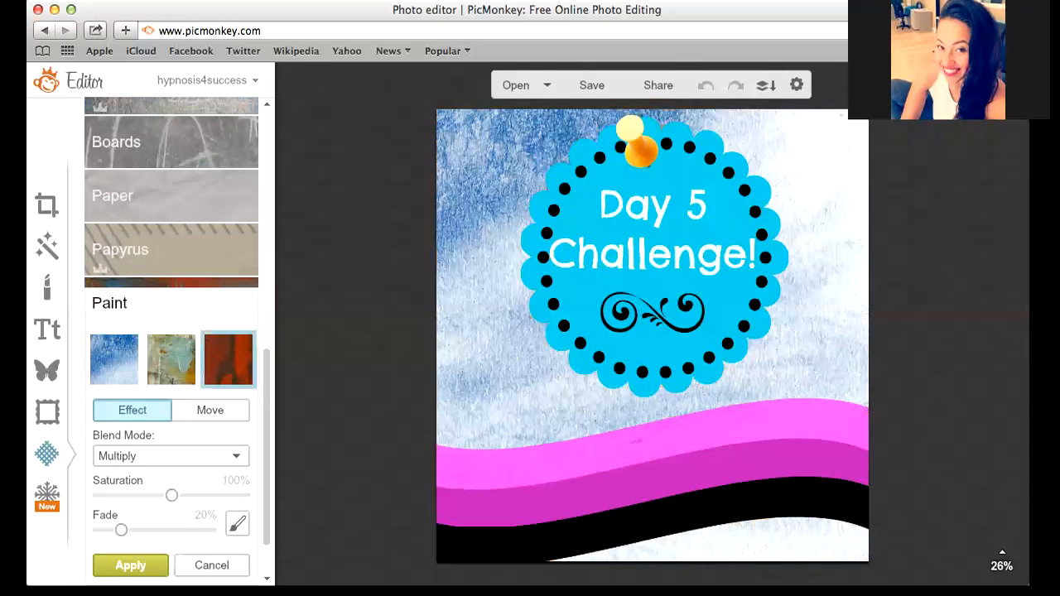
click(171, 360)
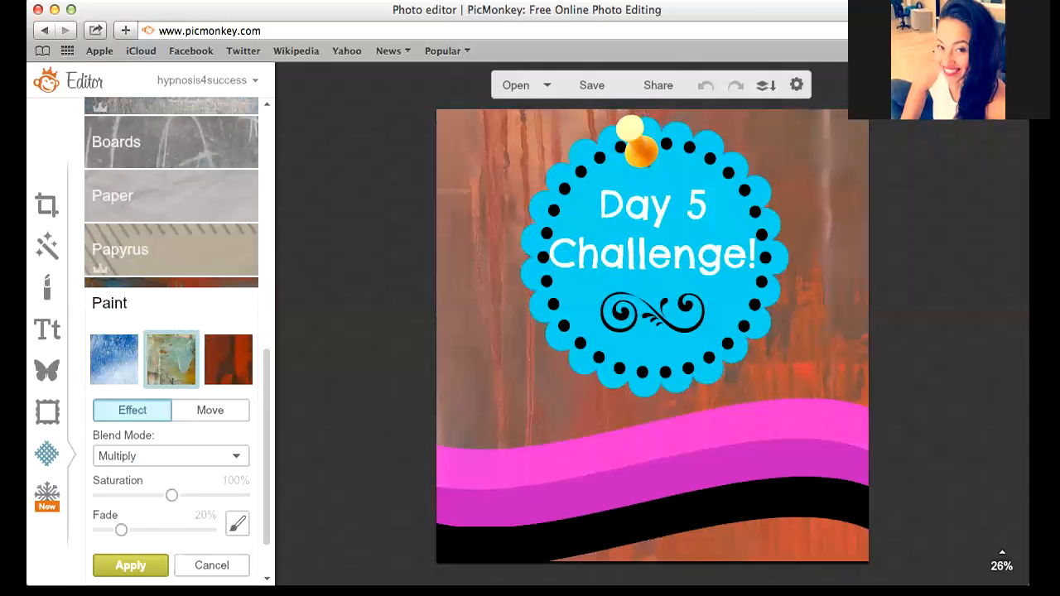
click(212, 566)
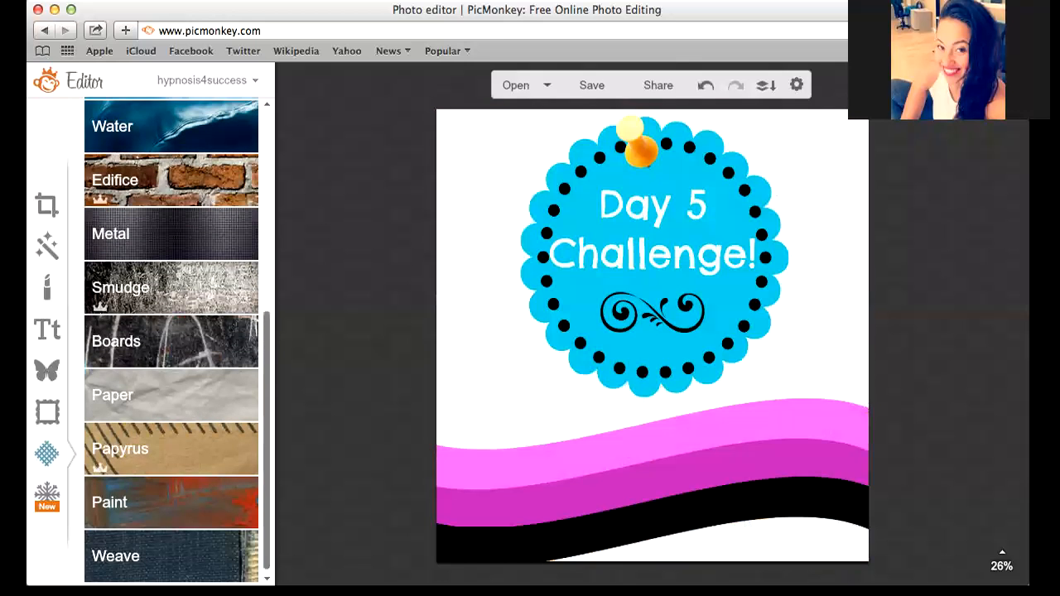
Step: Apply the Edifice brick texture to the background in Multiply blend mode with a 20% fade
click(172, 186)
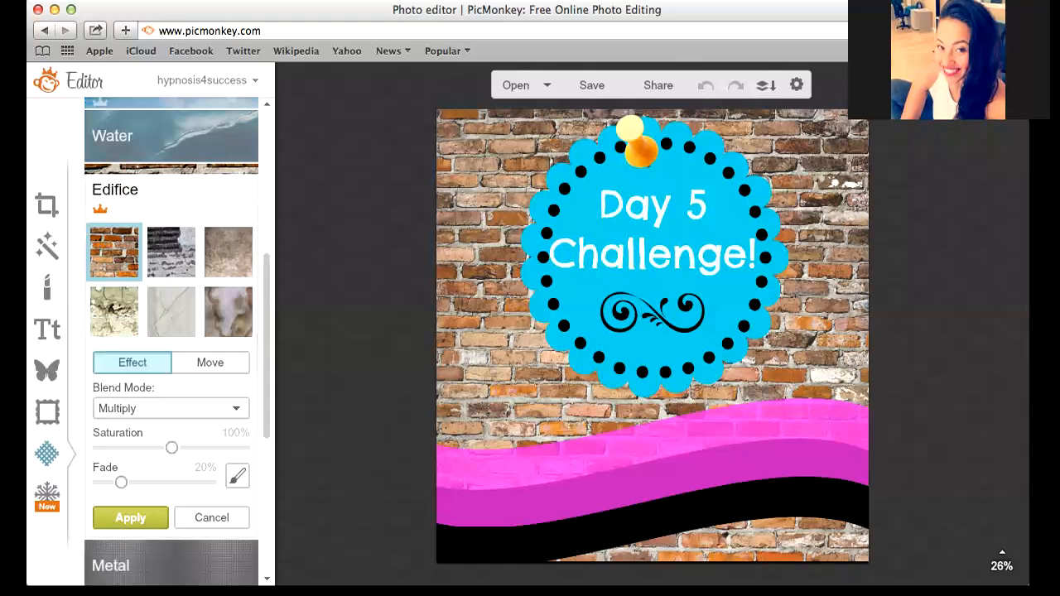
click(130, 517)
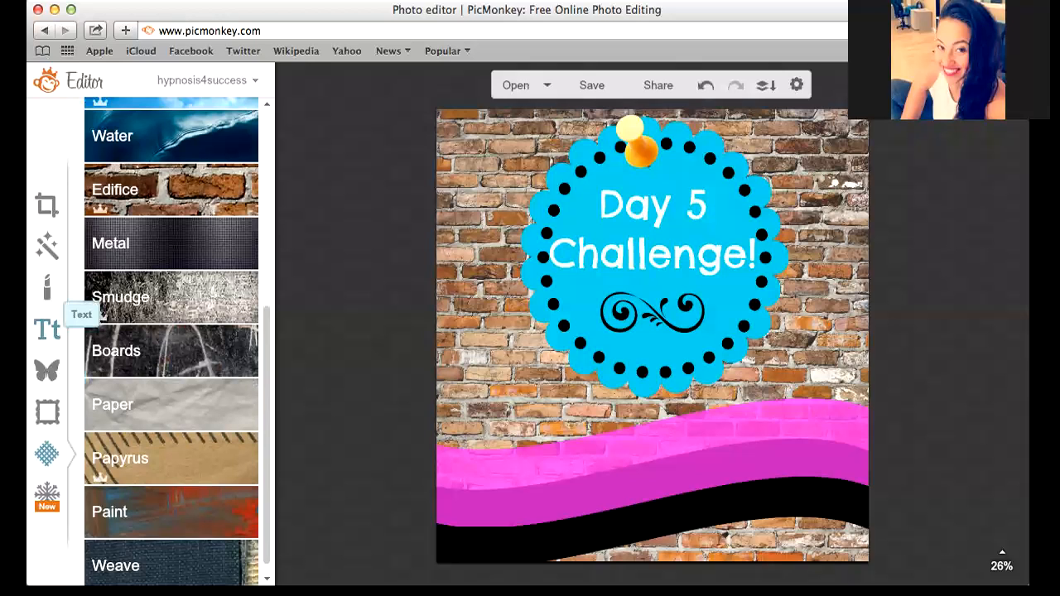
Step: Add a text box reading "Make weekends your strong points, and progress will appear BY MONDAY!"
click(47, 330)
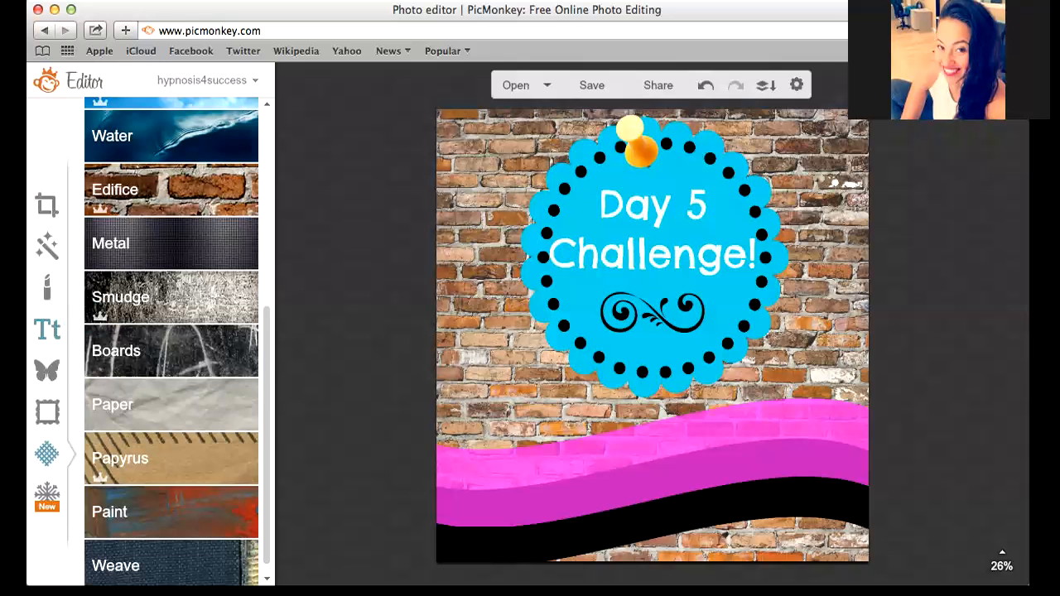
click(171, 166)
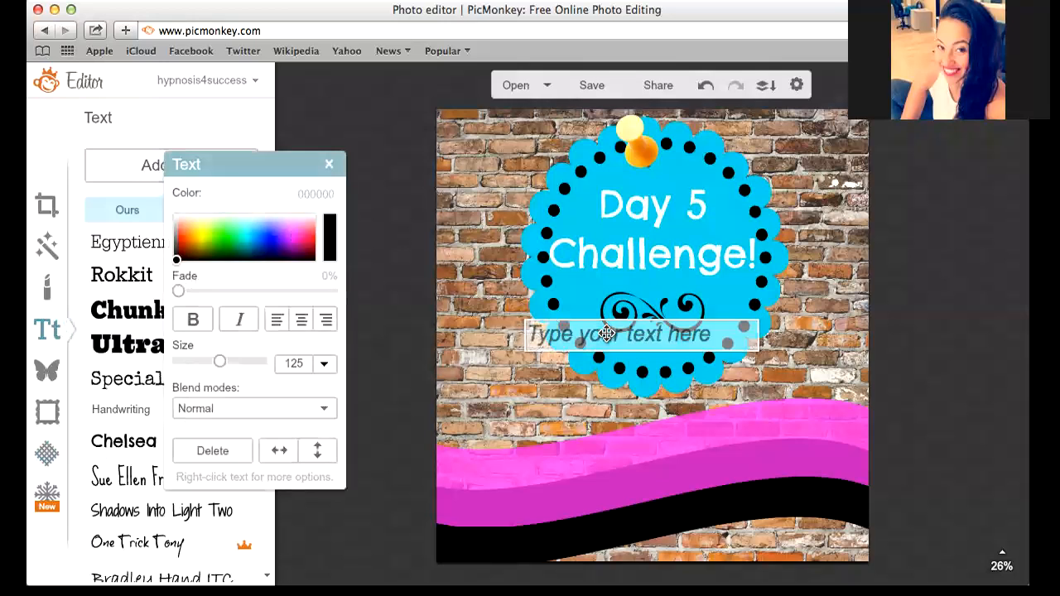
text(Make weekw)
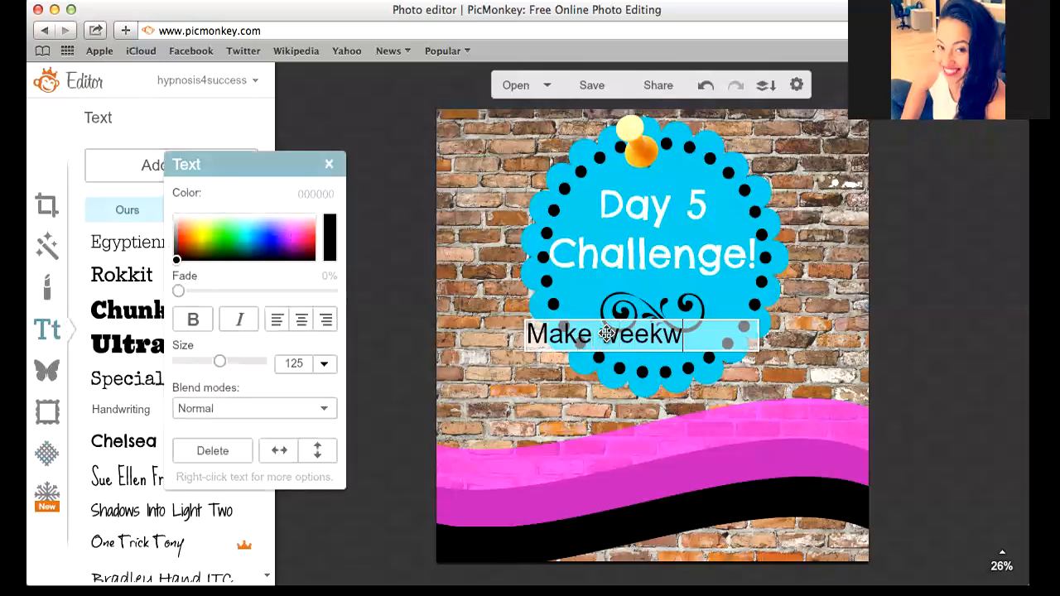
key(BackSpace)
text(ends your)
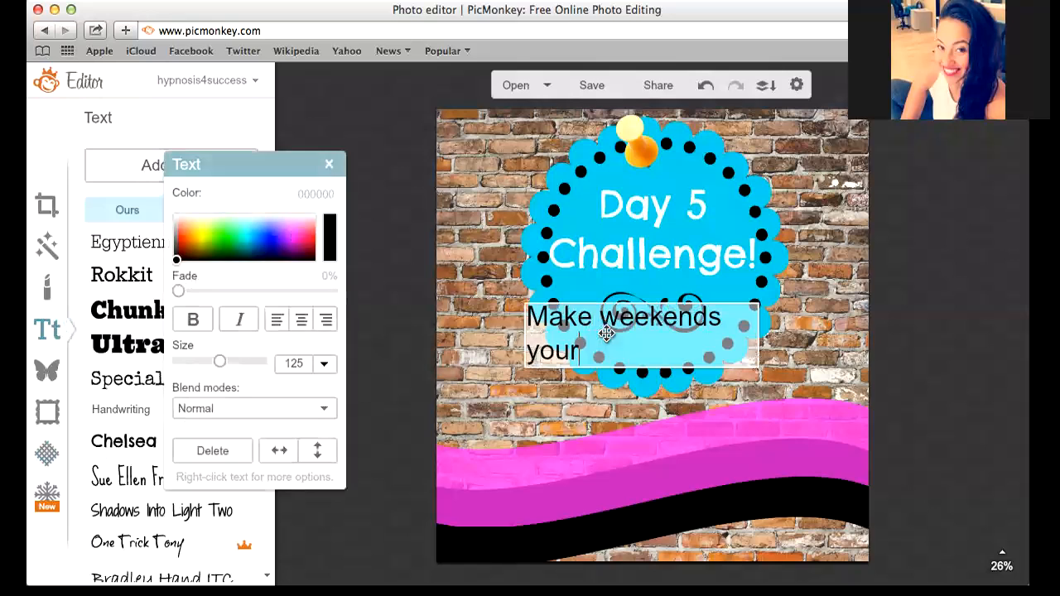
text( strong)
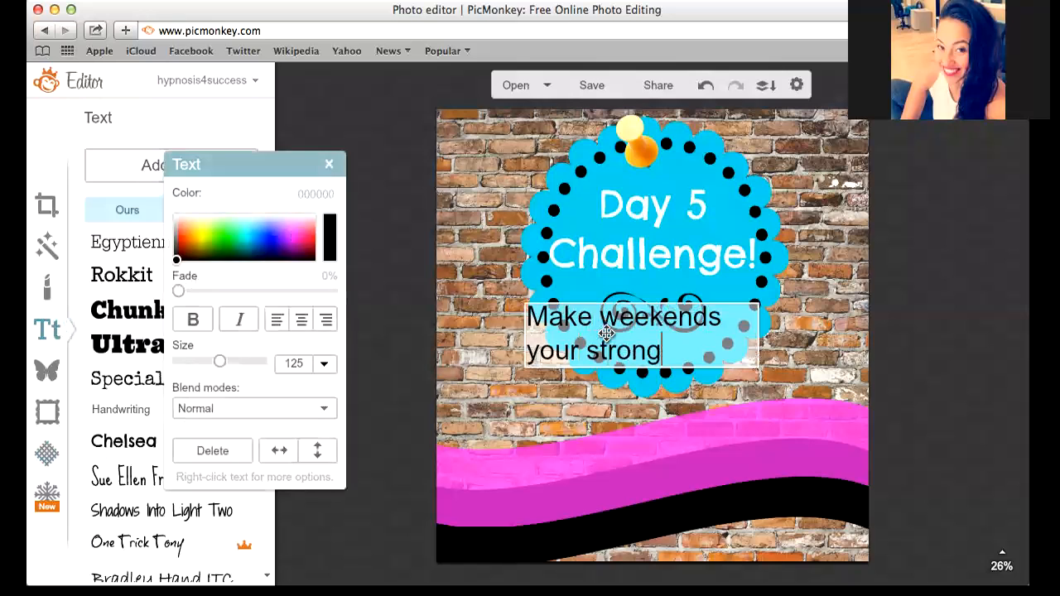
text( points, and pr)
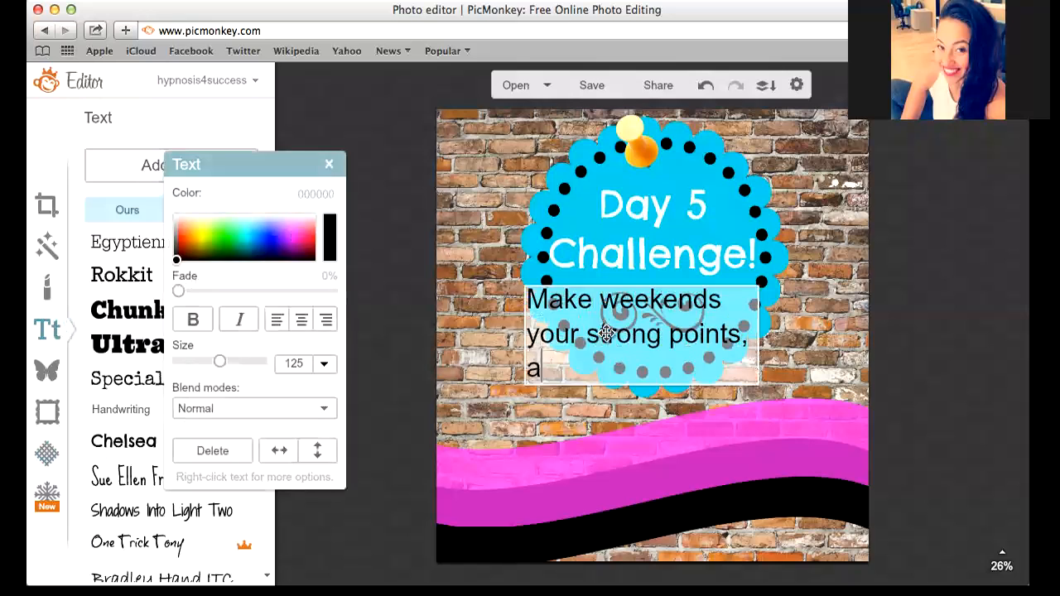
text(ogress)
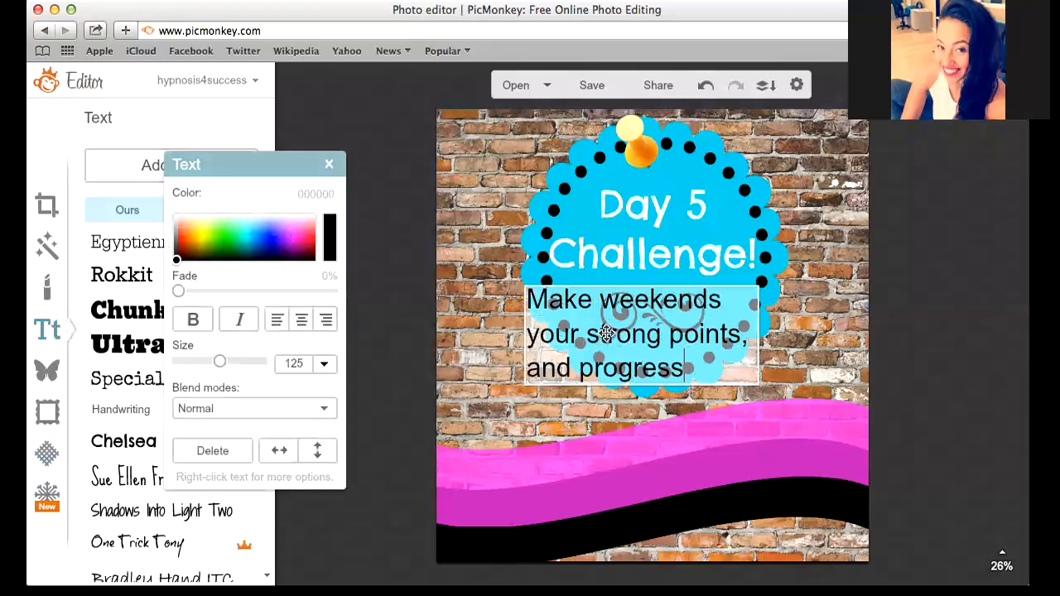
text( will appe)
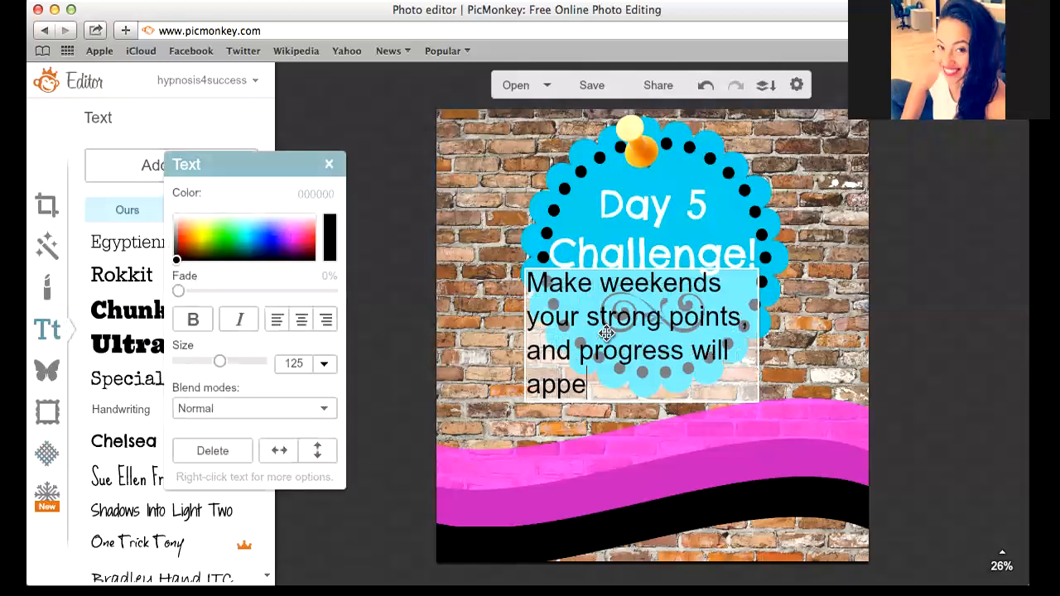
text(ar BY MONDAY!)
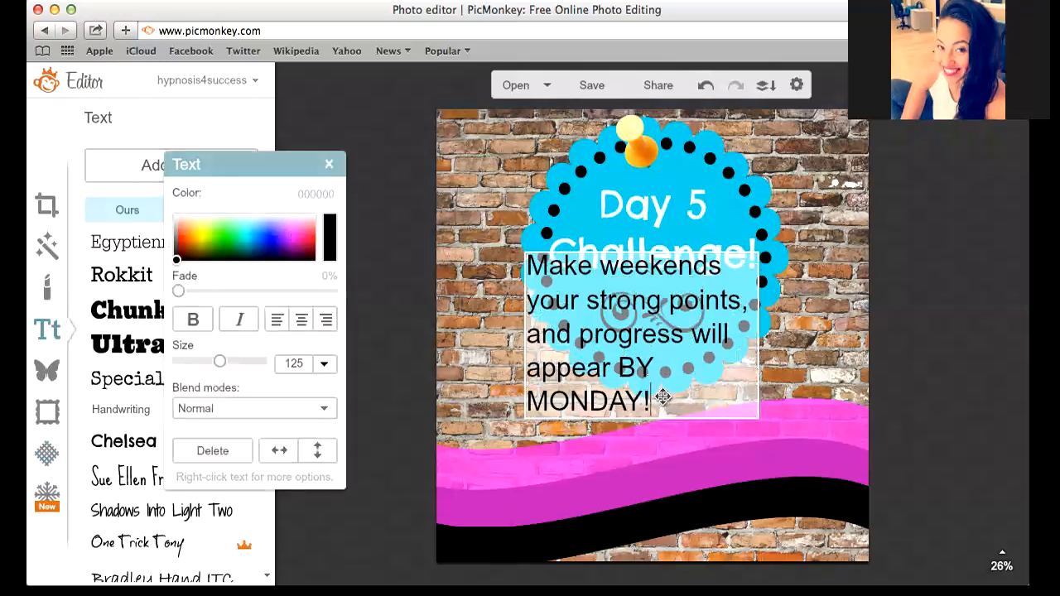
Step: Format the whole weekend sentence in the Sue Ellen Francisco font, centered, in off-white f5f5f5
drag(654, 401, 480, 240)
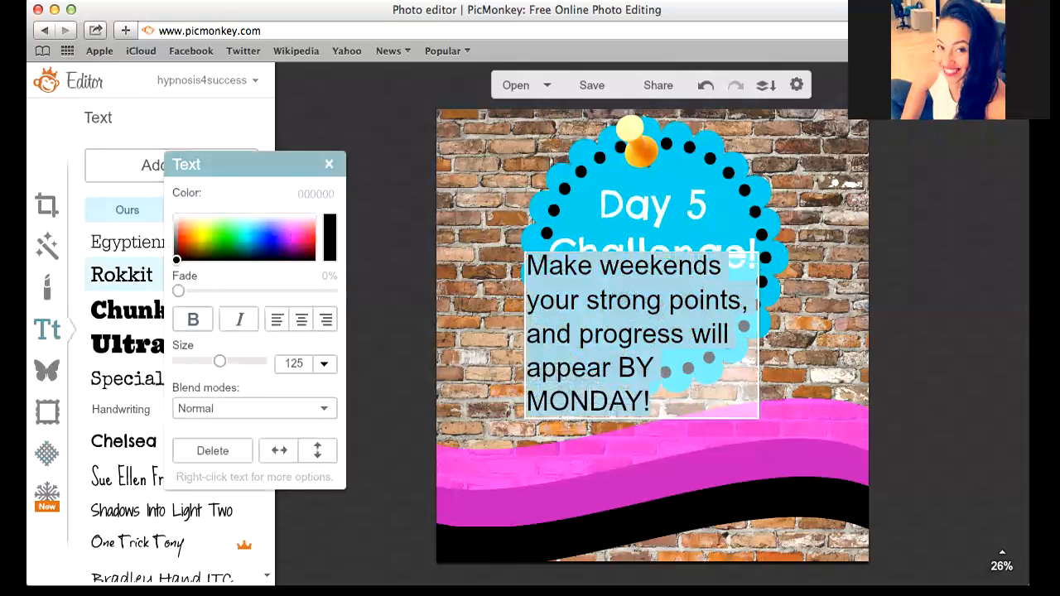
click(132, 478)
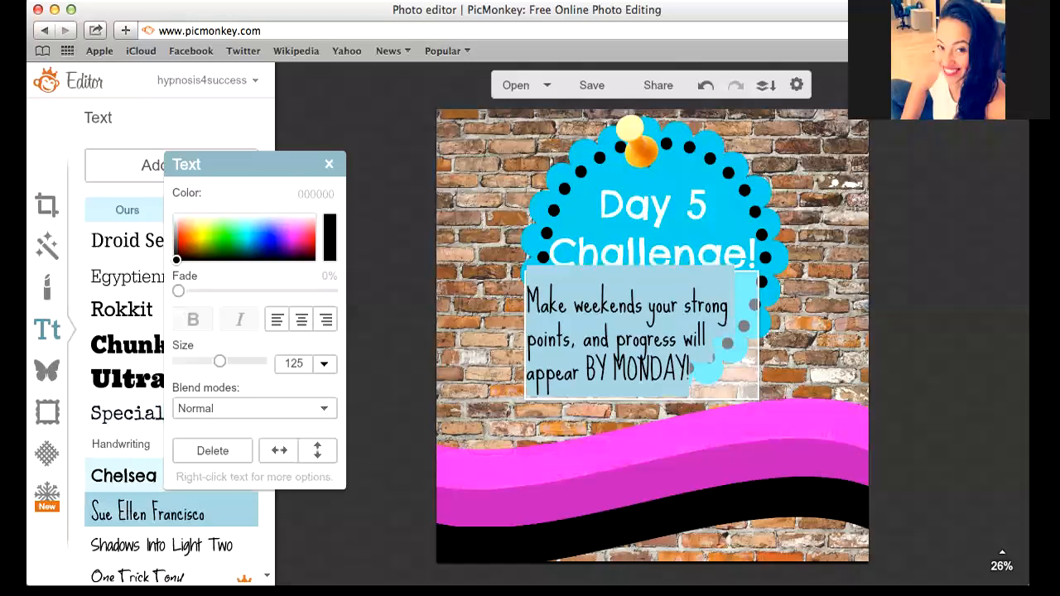
click(302, 319)
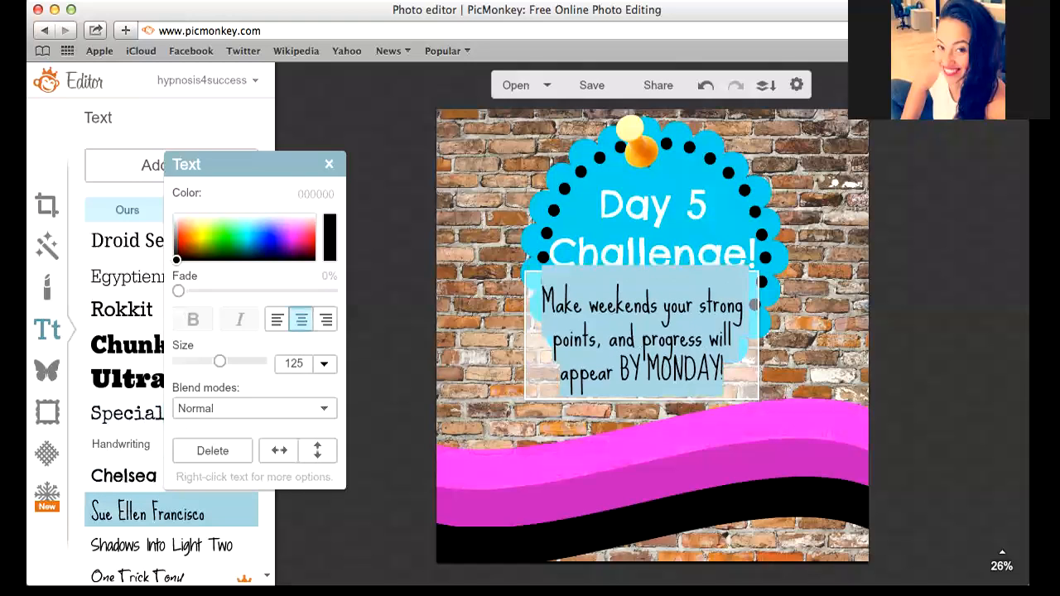
click(176, 217)
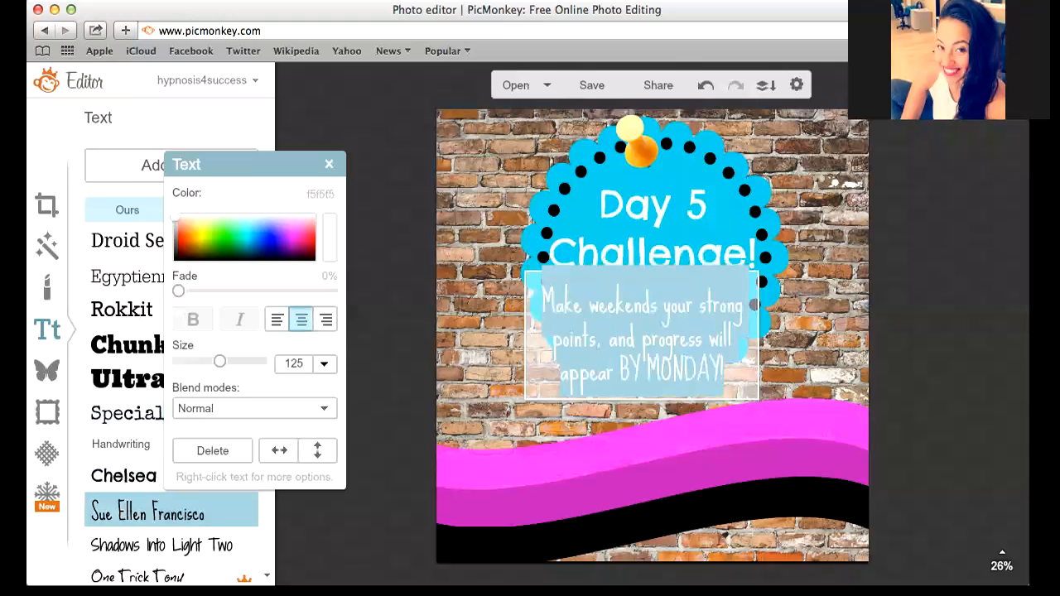
Step: Widen the weekend sentence to two lines, place it over the wavy banners and tilt it to follow their upward slope
drag(704, 355, 864, 432)
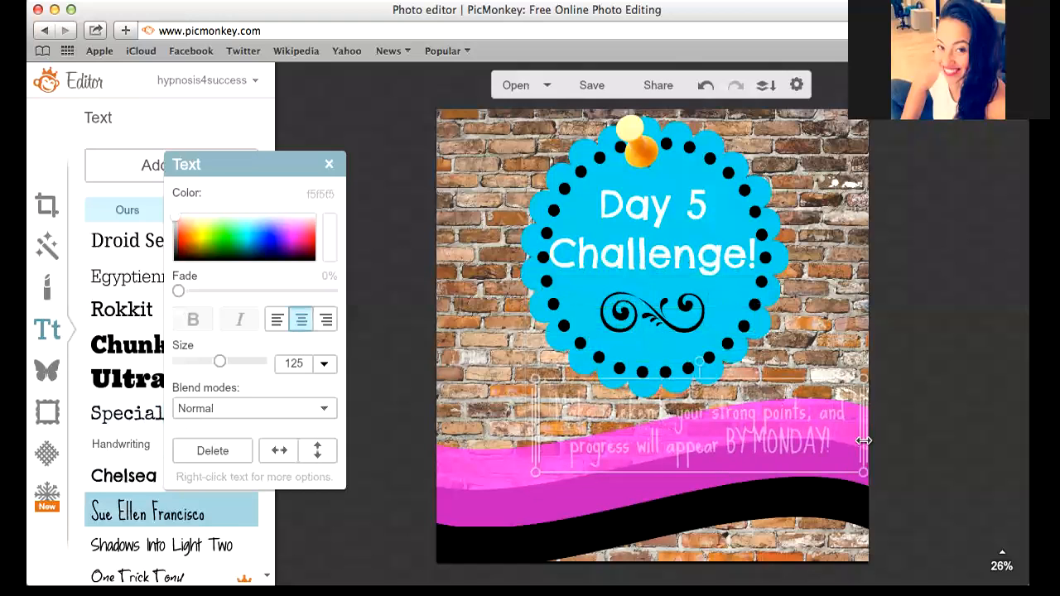
drag(536, 431, 487, 432)
drag(663, 437, 663, 491)
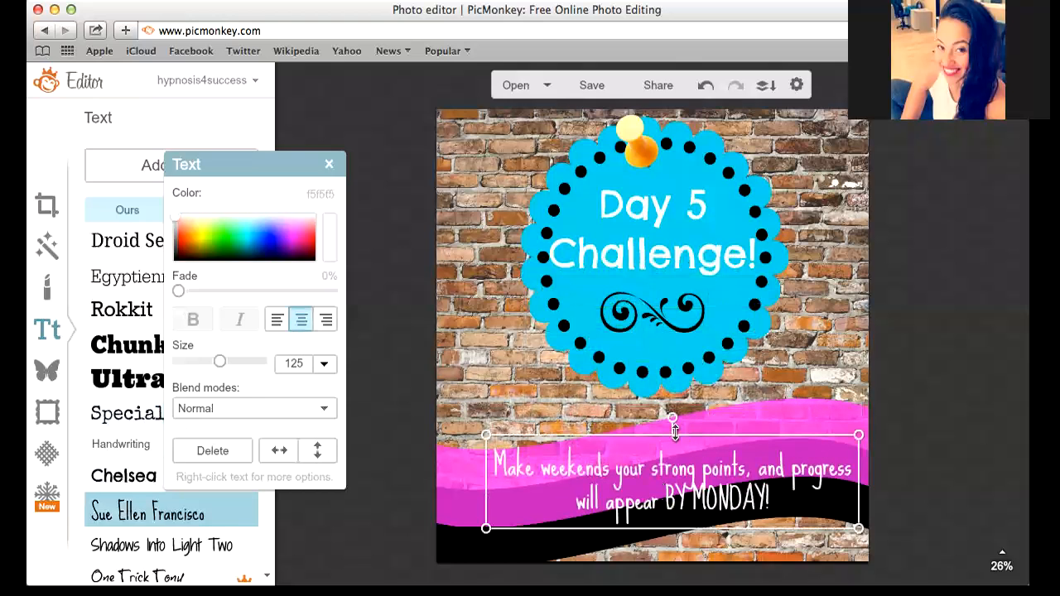
drag(666, 418, 661, 418)
Step: Set the pink wavy banner's fade to 0%
click(456, 482)
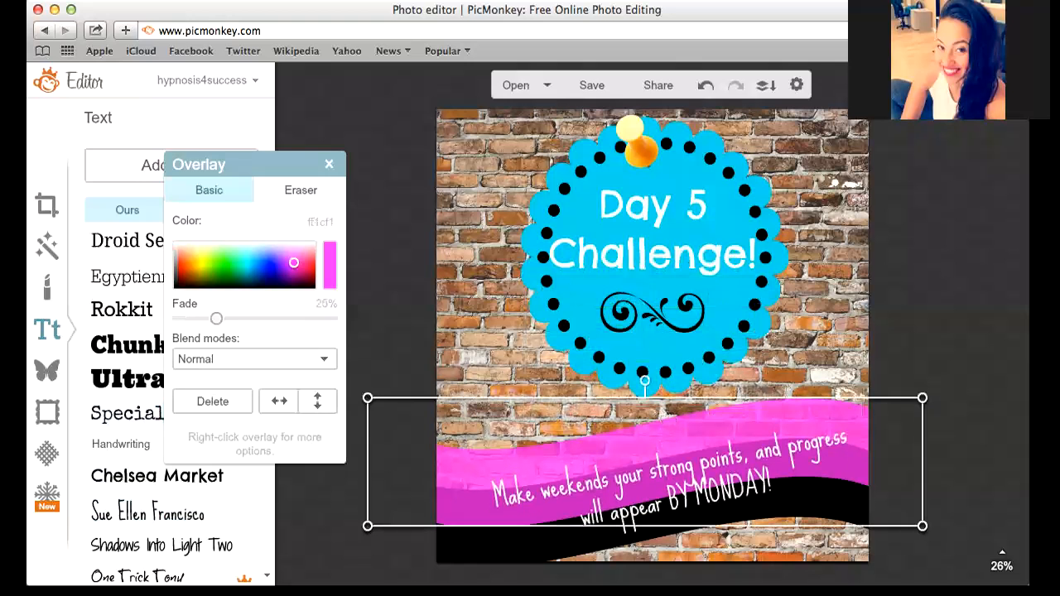
drag(216, 319, 178, 319)
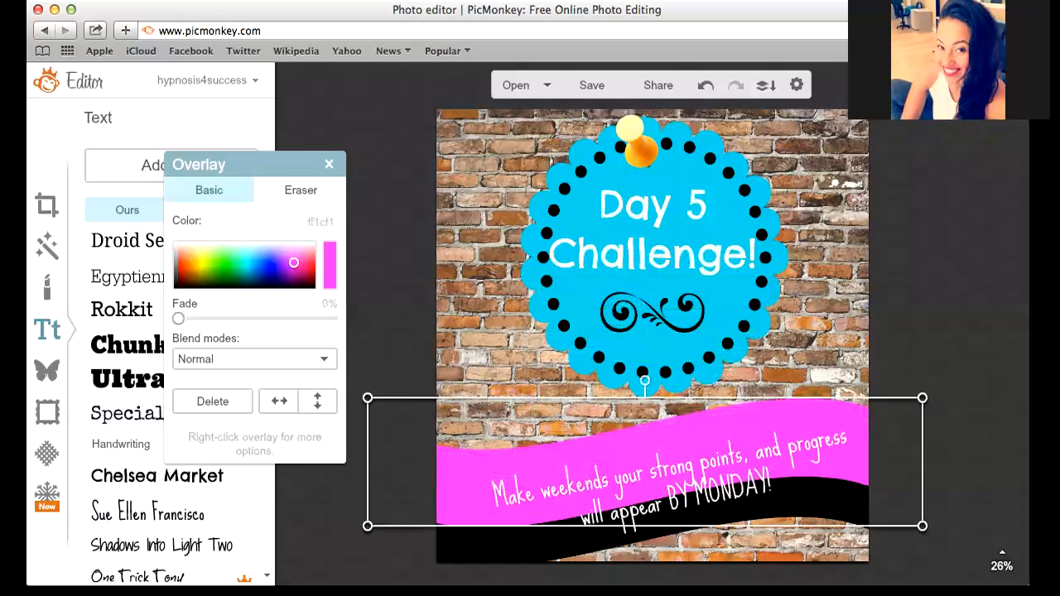
click(646, 439)
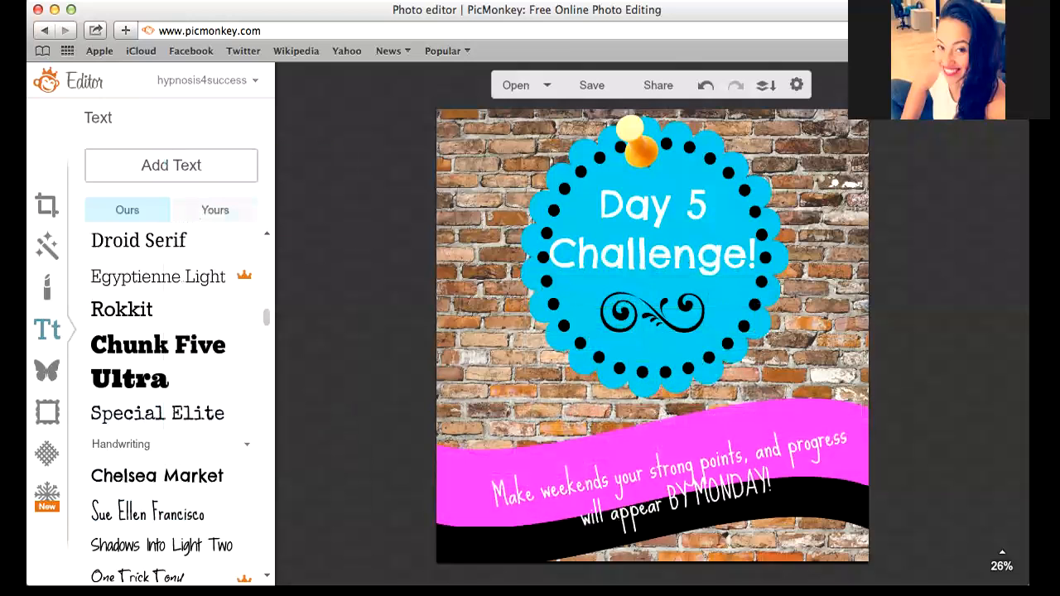
Step: Shift the tilted weekend sentence slightly up and to the left so it sits on the pink banner
click(682, 486)
drag(682, 485, 656, 478)
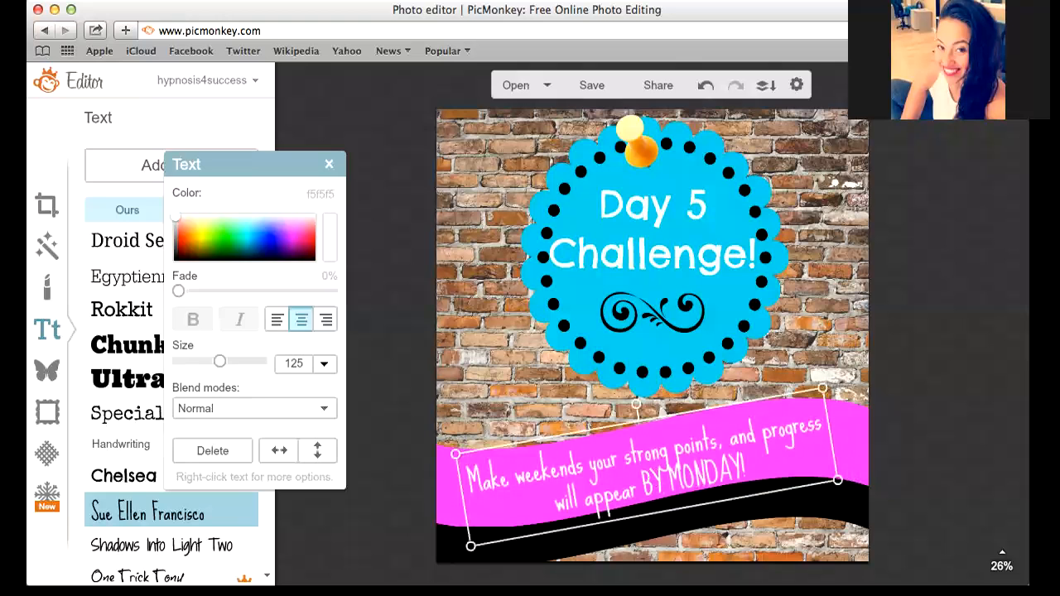
click(388, 356)
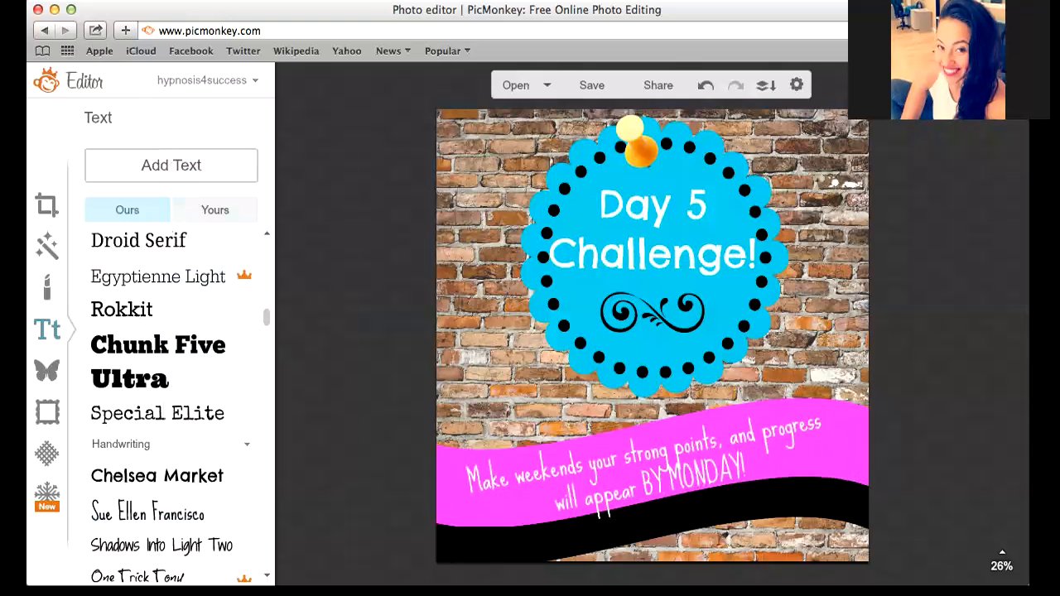
Step: Add a second text box reading "STAY HEALTHY!"
click(166, 165)
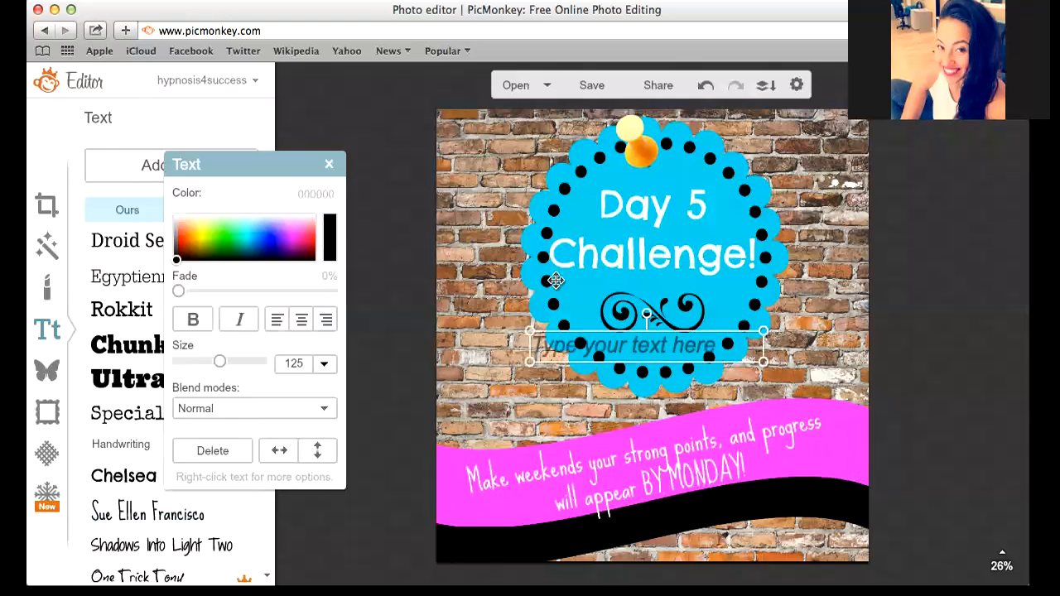
double_click(573, 344)
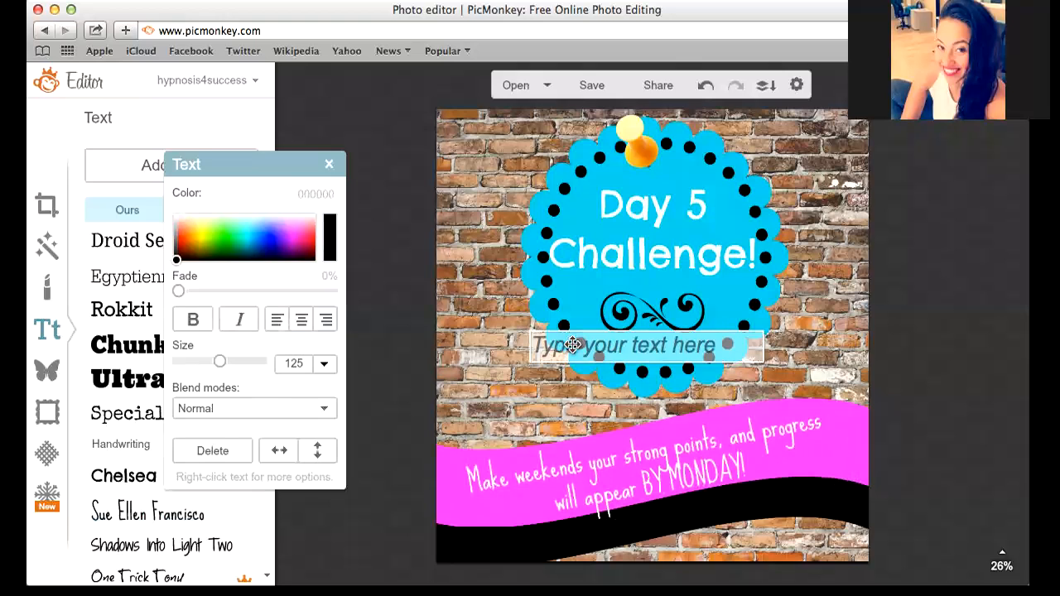
text(STAY HEAL)
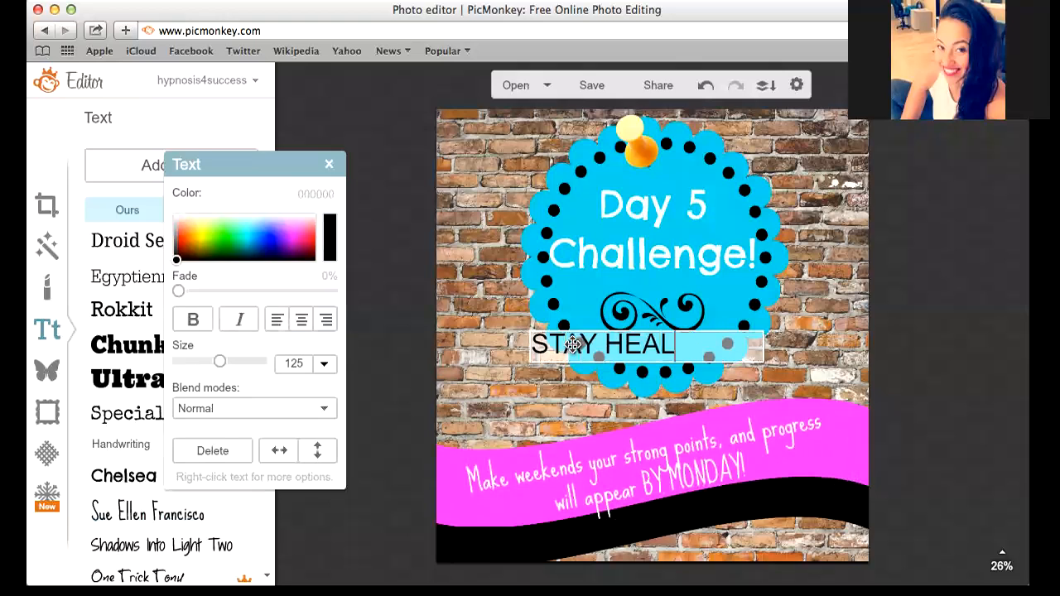
text(THY!)
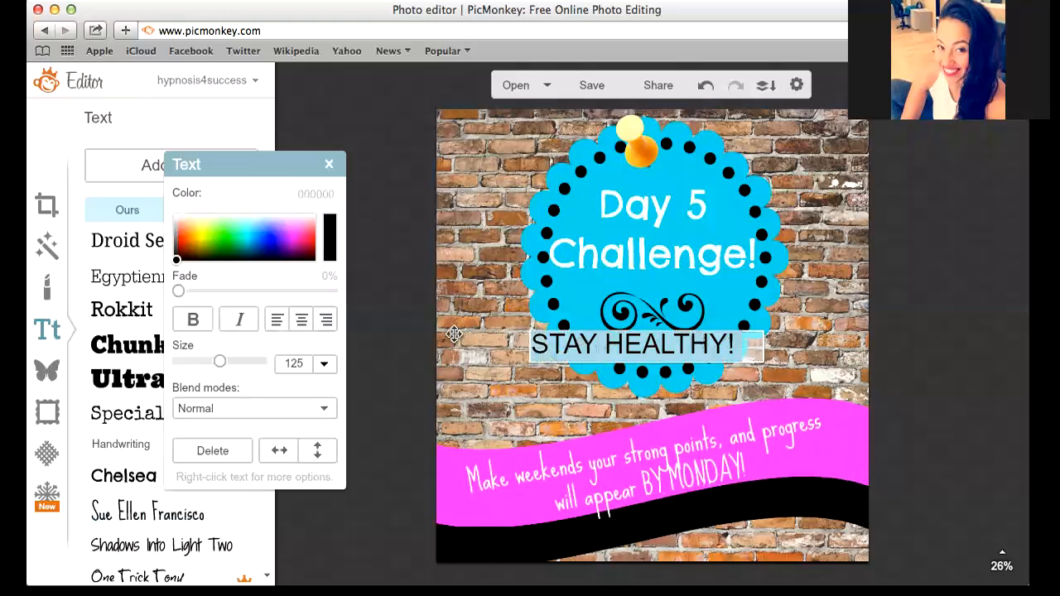
Step: Style "STAY HEALTHY!" in yellow Chunk Five and place it tilted along the black wavy banner
click(202, 235)
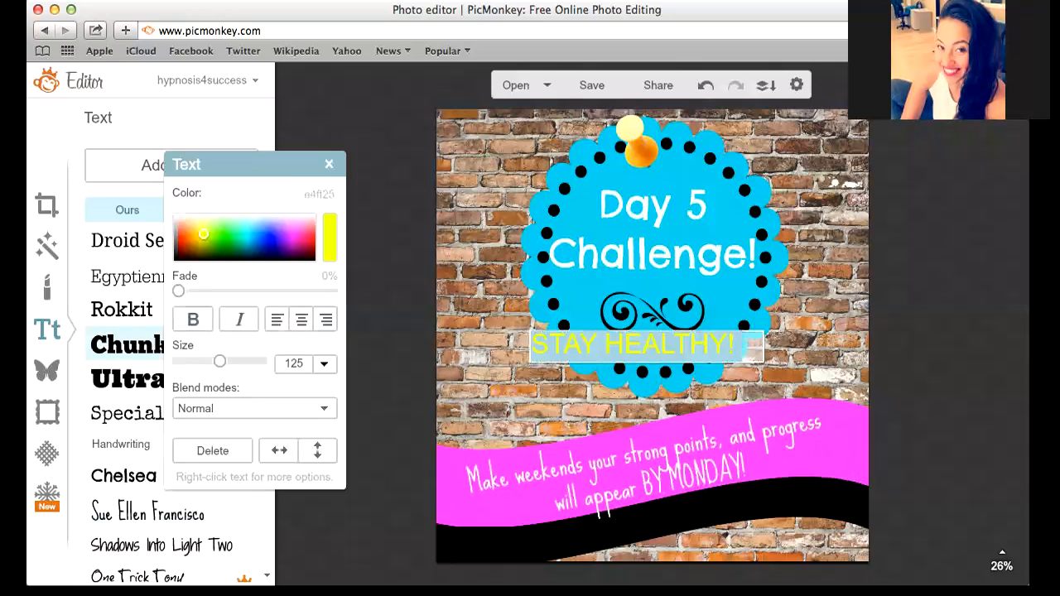
click(126, 345)
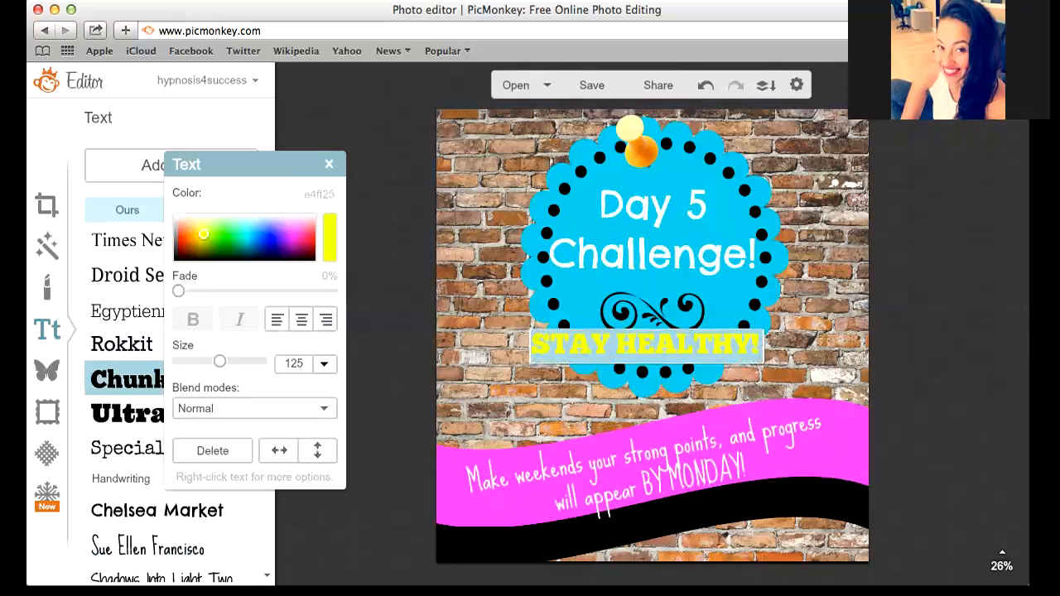
mouse_move(638, 346)
mouse_down()
mouse_move(665, 447)
mouse_move(677, 465)
mouse_move(694, 448)
mouse_move(668, 428)
mouse_move(644, 511)
mouse_move(644, 559)
mouse_move(672, 518)
mouse_up()
click(389, 290)
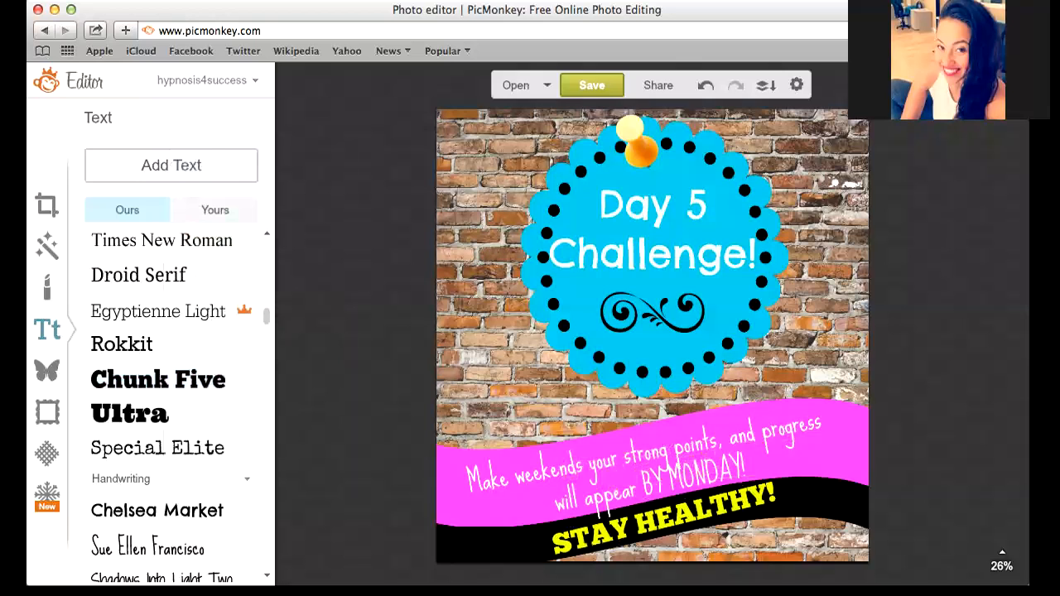
Step: Save the graphic and return to the banner overlays
click(591, 84)
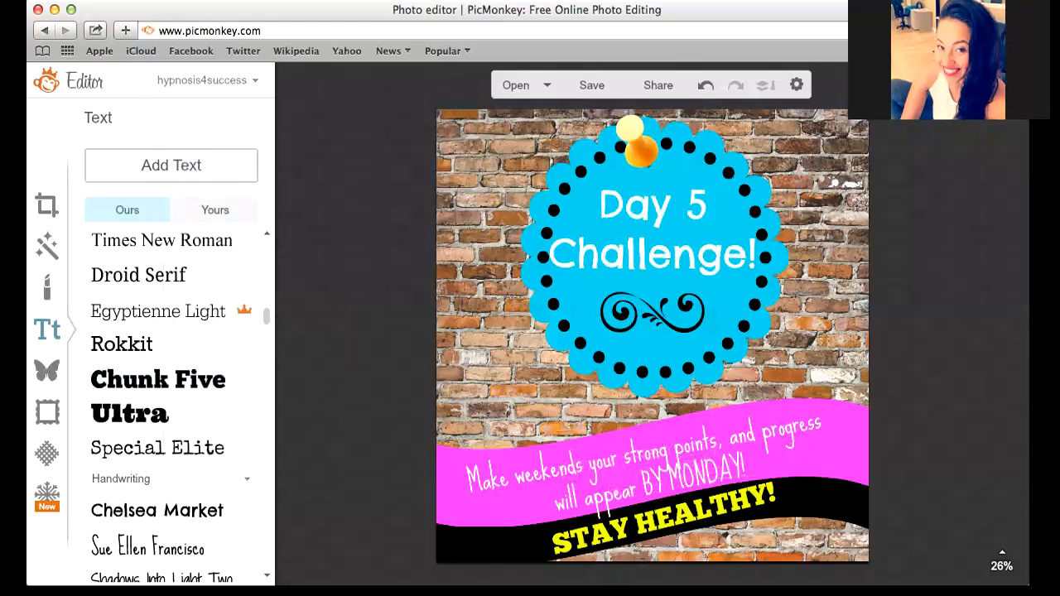
click(47, 370)
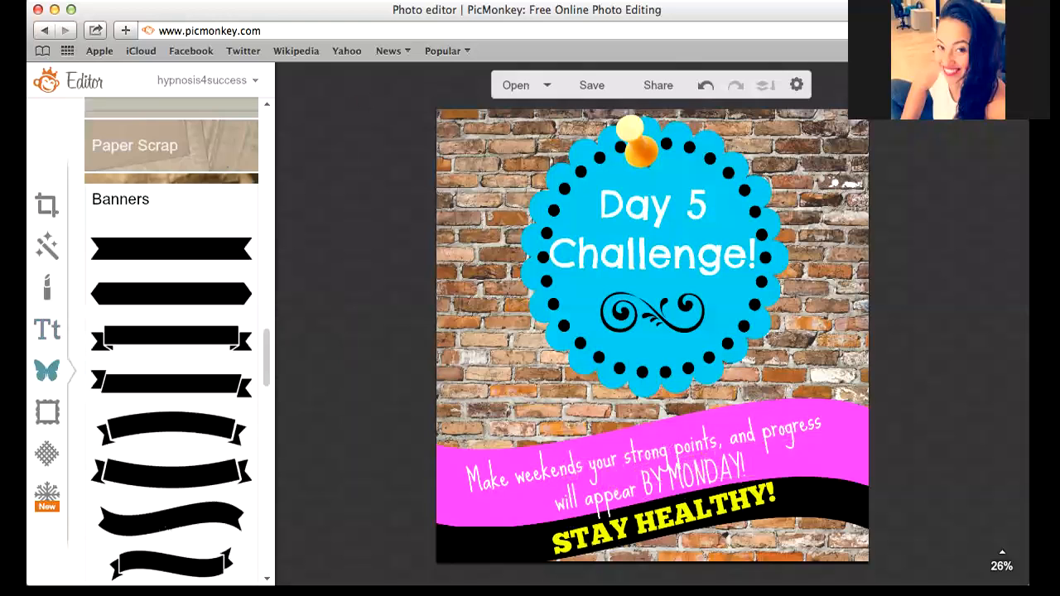
Step: Add the pointing hand overlay from the Postal collection to the graphic
scroll(170, 339, up, 5)
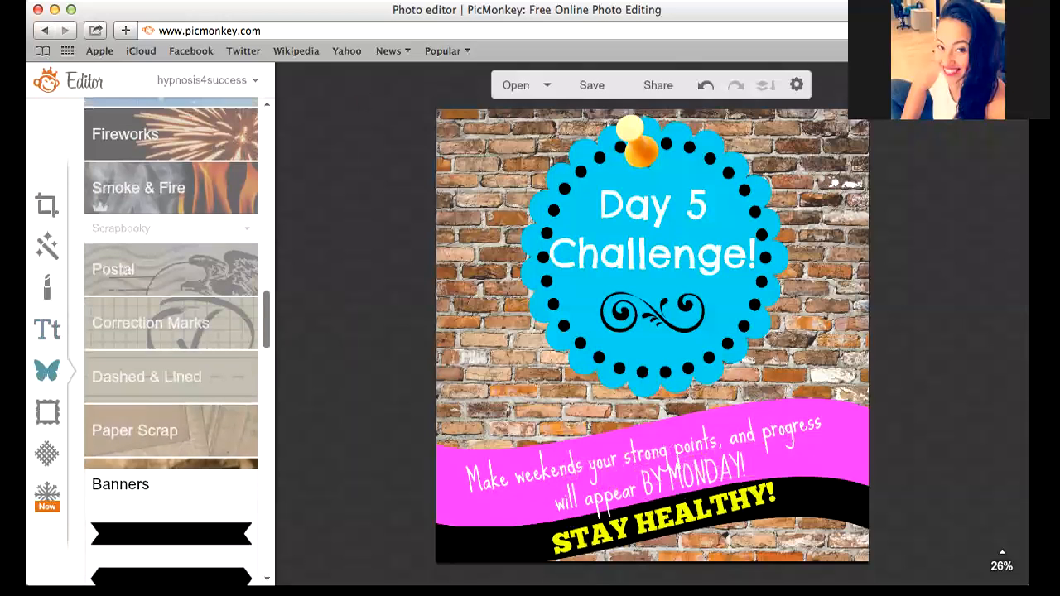
click(149, 323)
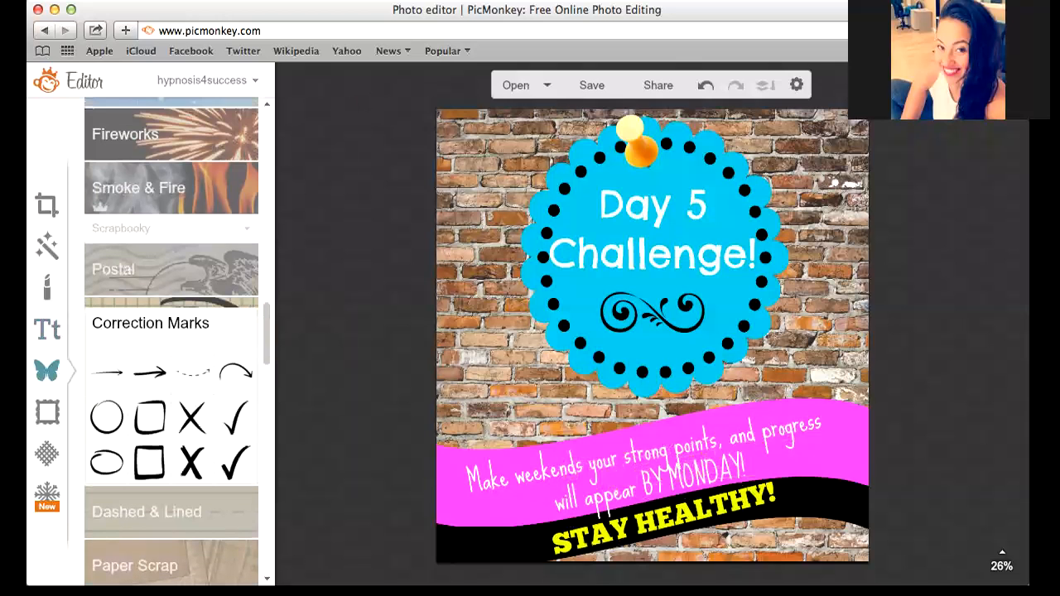
click(171, 269)
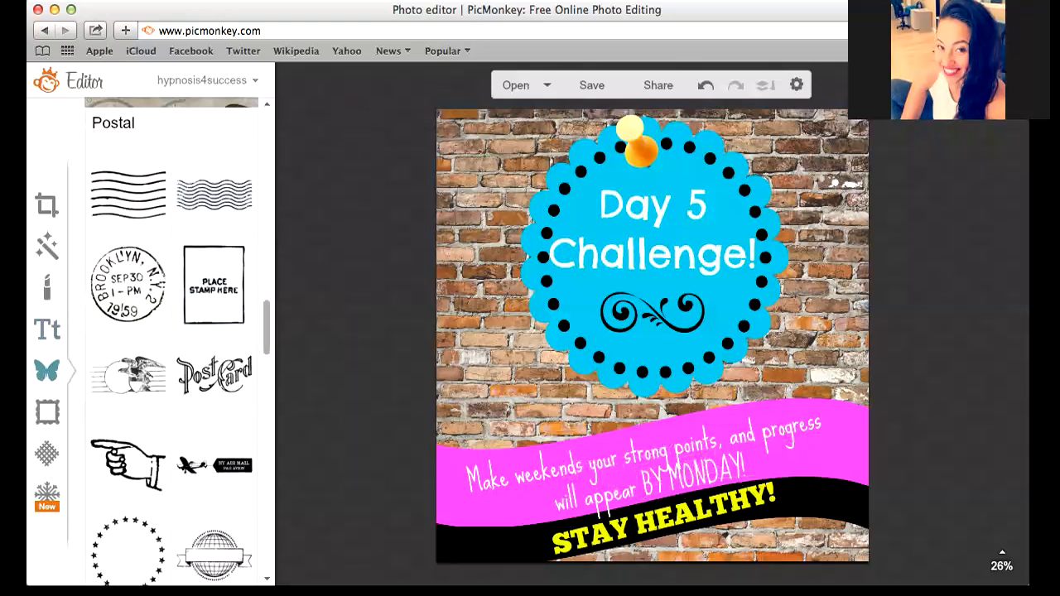
scroll(171, 340, down, 4)
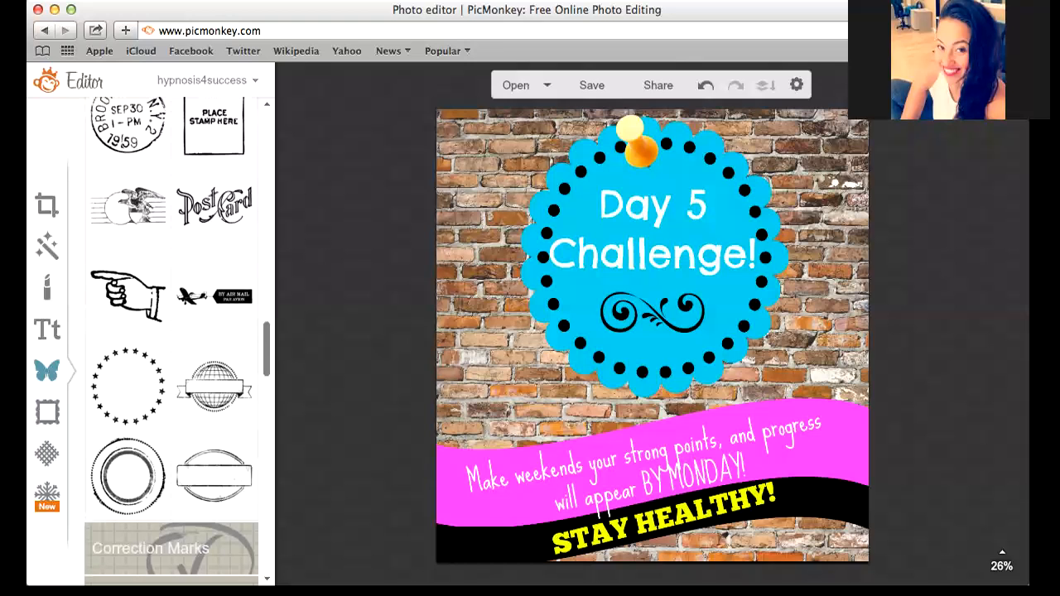
click(129, 296)
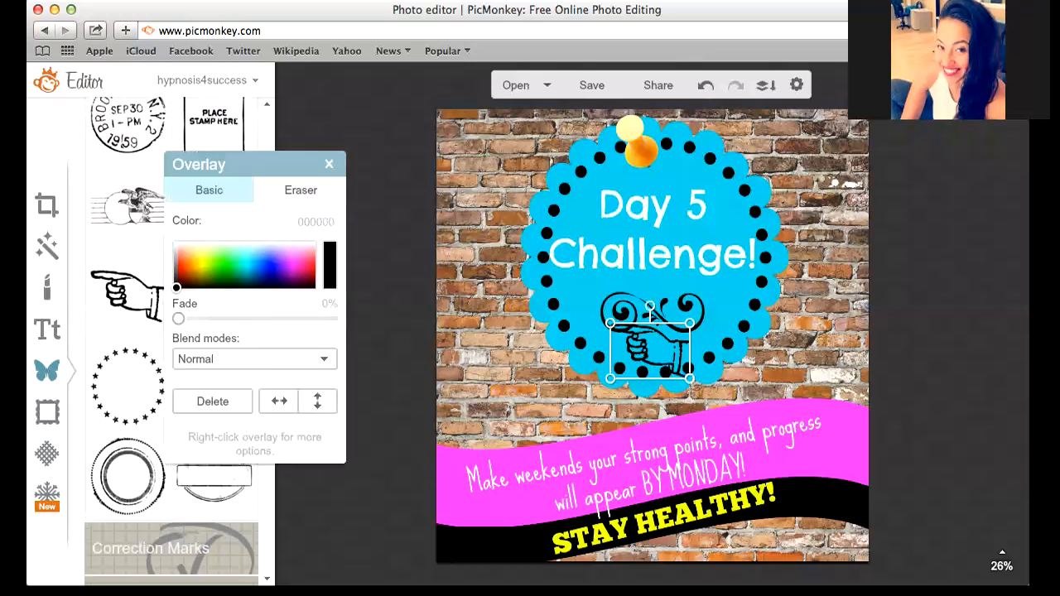
Step: Flip the hand overlay horizontally and move it onto the bricks beside the badge's lower-left edge, pointing at the badge
drag(638, 346, 525, 341)
click(279, 401)
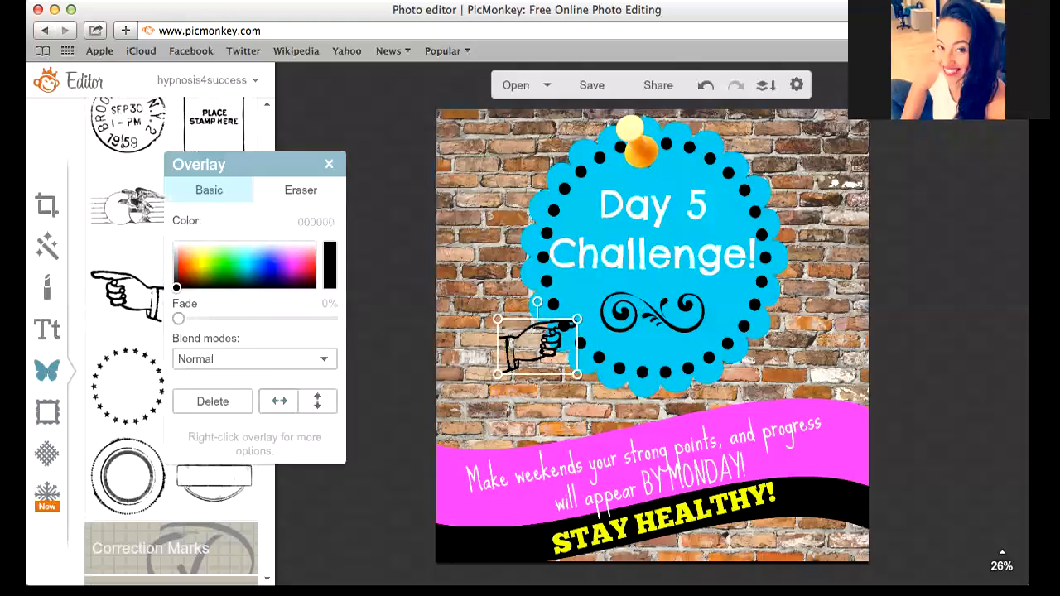
click(317, 402)
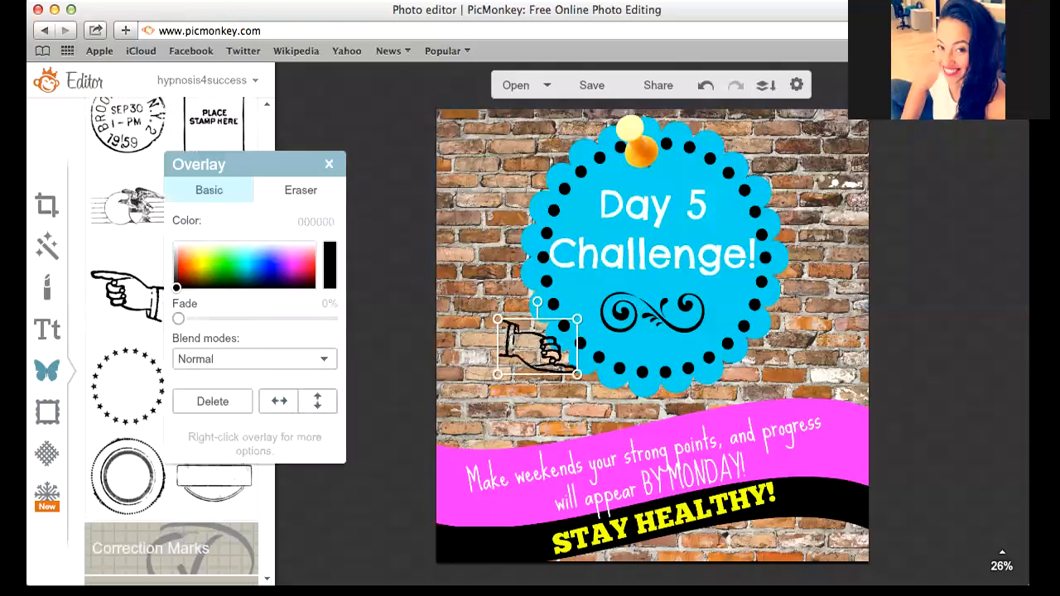
click(317, 402)
drag(517, 358, 478, 341)
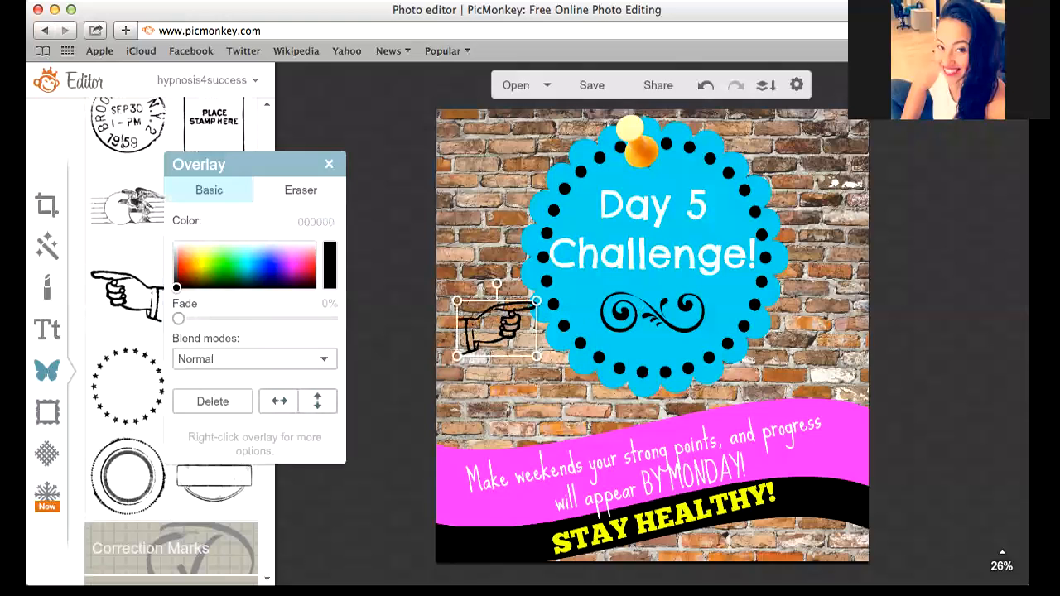
Step: Enlarge the hand overlay and rotate it so its finger points down at the start of the pink banner's sentence
drag(487, 298, 488, 235)
drag(530, 288, 568, 329)
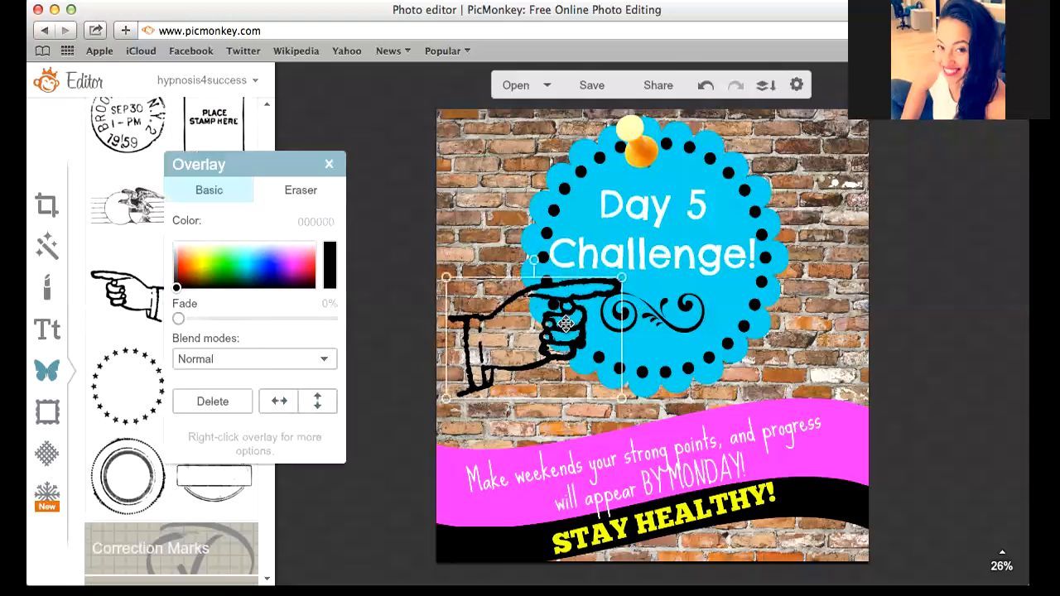
drag(532, 258, 526, 358)
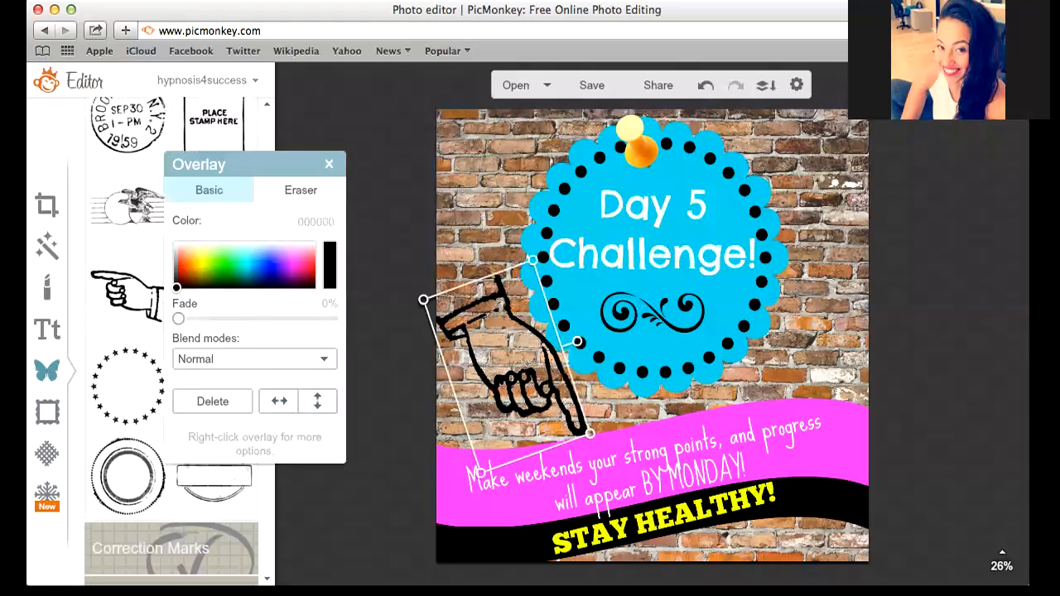
drag(516, 333, 512, 331)
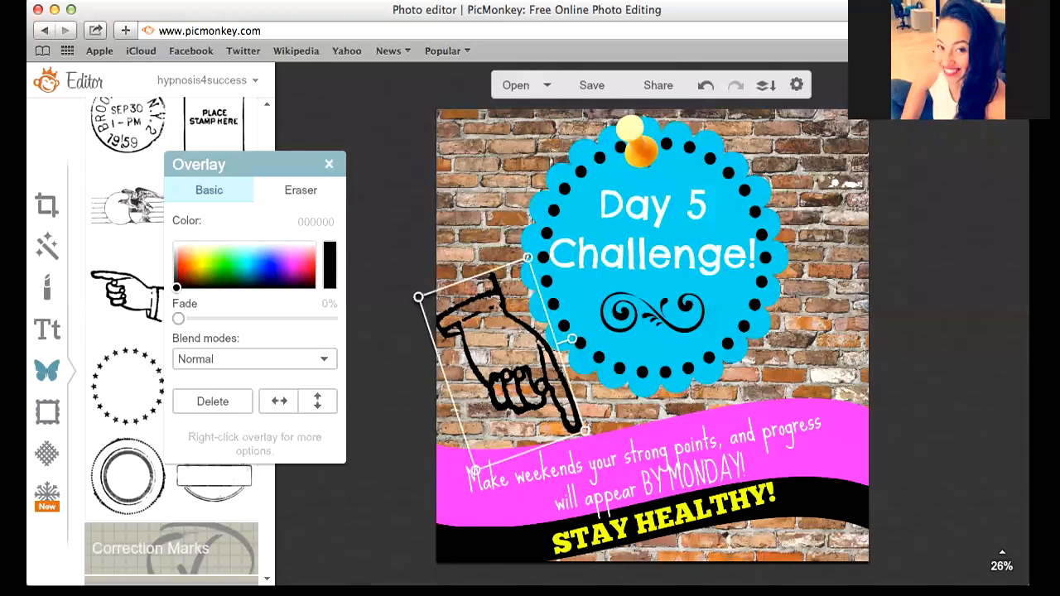
mouse_move(176, 287)
mouse_down()
mouse_move(176, 246)
mouse_move(194, 271)
mouse_move(288, 257)
mouse_move(176, 288)
mouse_up()
click(329, 164)
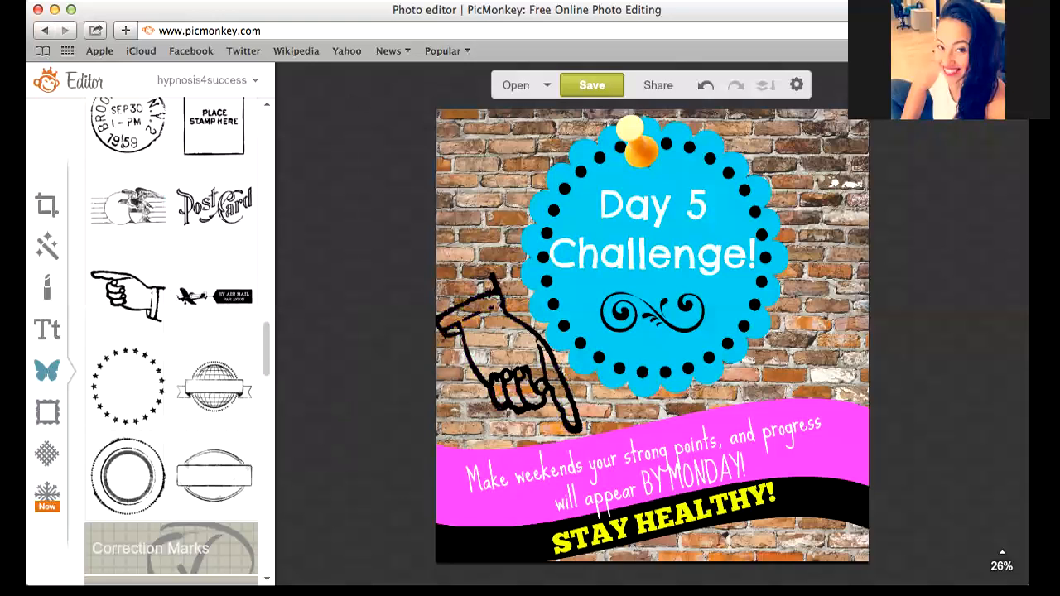
Step: Save the finished graphic to the computer as a .jpg named "Day 5 Challenge"
click(591, 85)
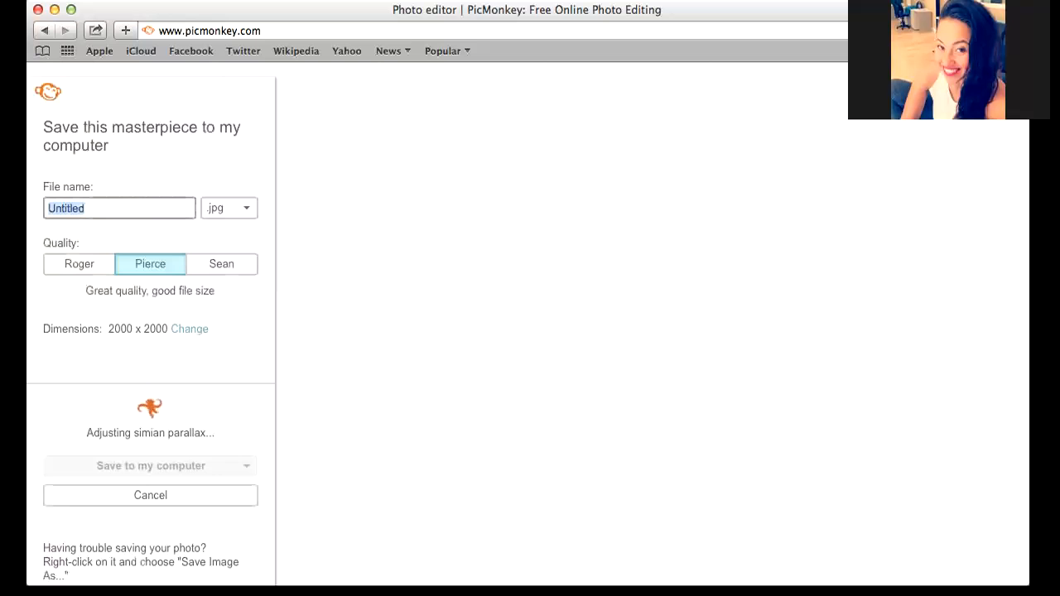
text(Day 5 Challenge)
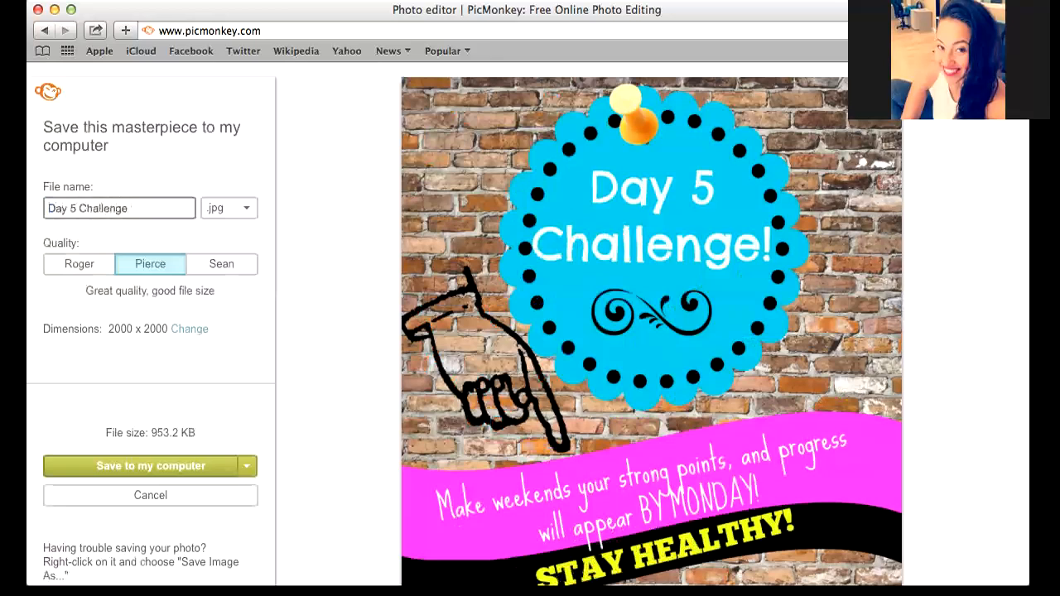
click(151, 466)
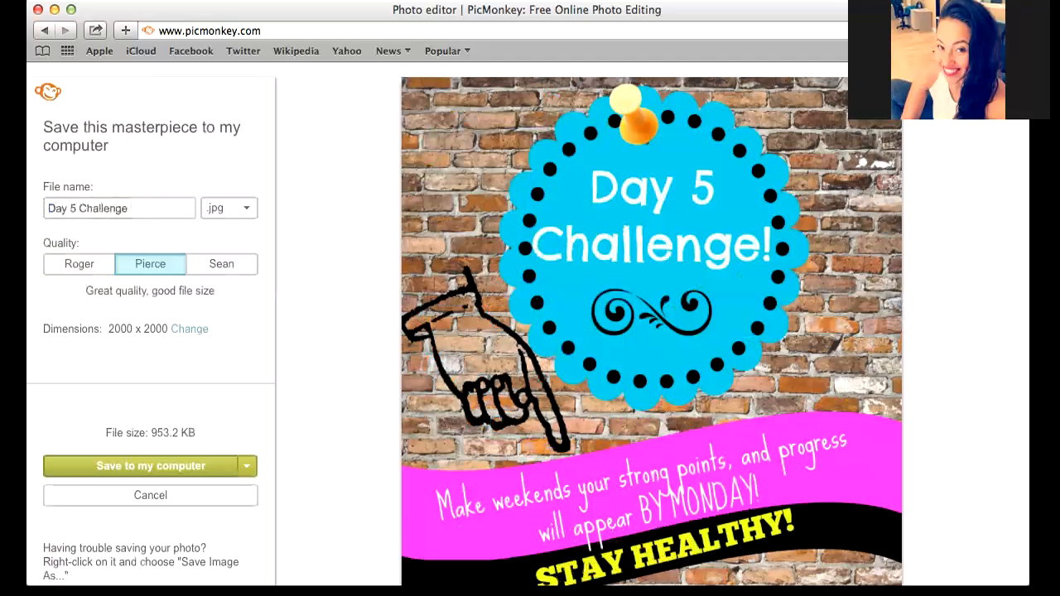